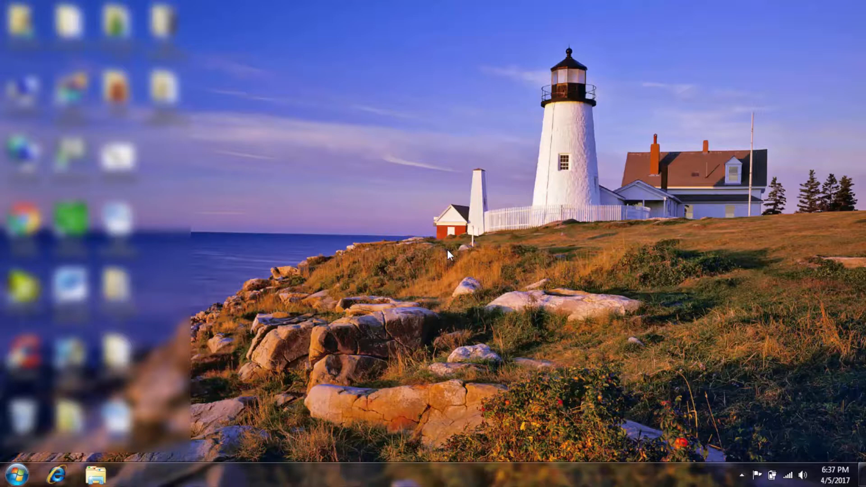
Open Camtasia Studio 8 from the desktop
{"action": "left_click", "coordinate": [17, 473]}
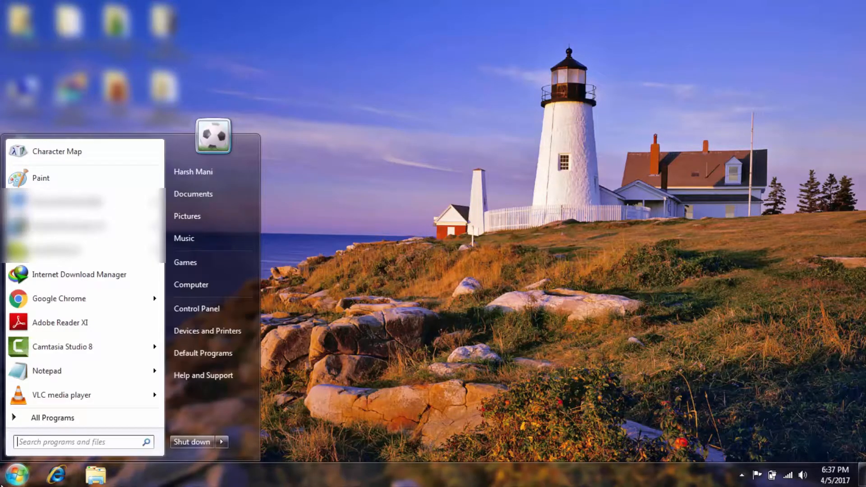
{"action": "left_click", "coordinate": [60, 370]}
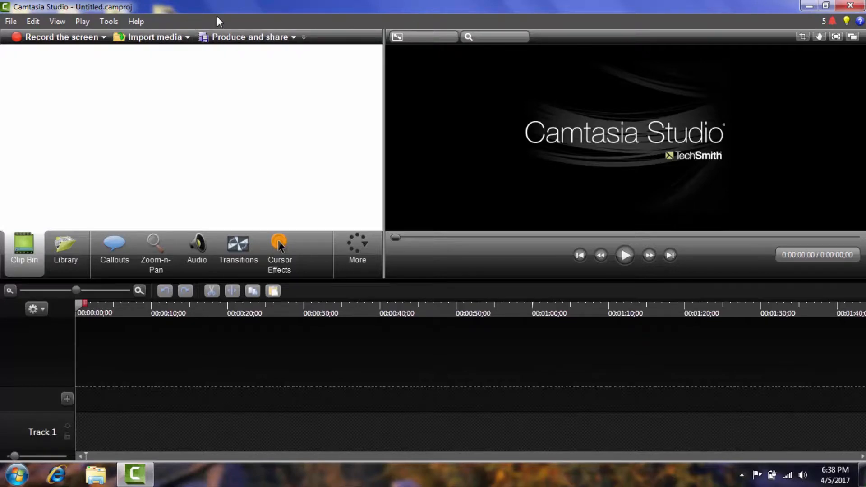
{"action": "left_click", "coordinate": [10, 21]}
{"action": "mouse_move", "coordinate": [31, 21]}
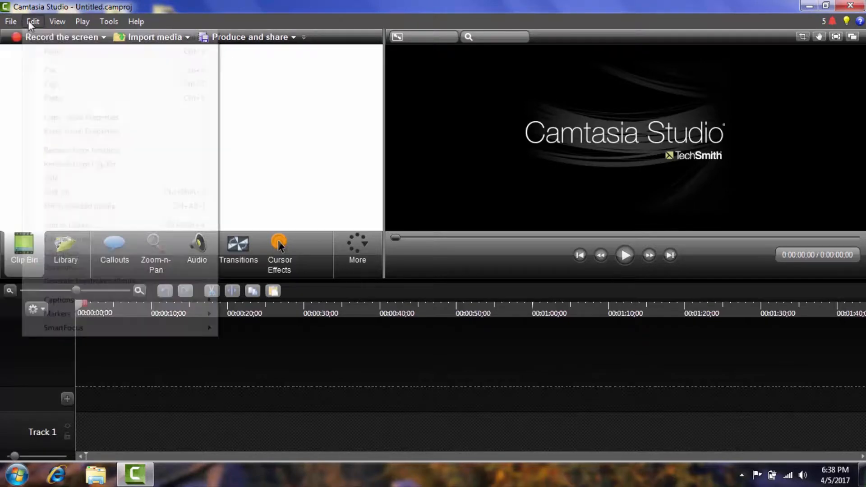
{"action": "mouse_move", "coordinate": [62, 26]}
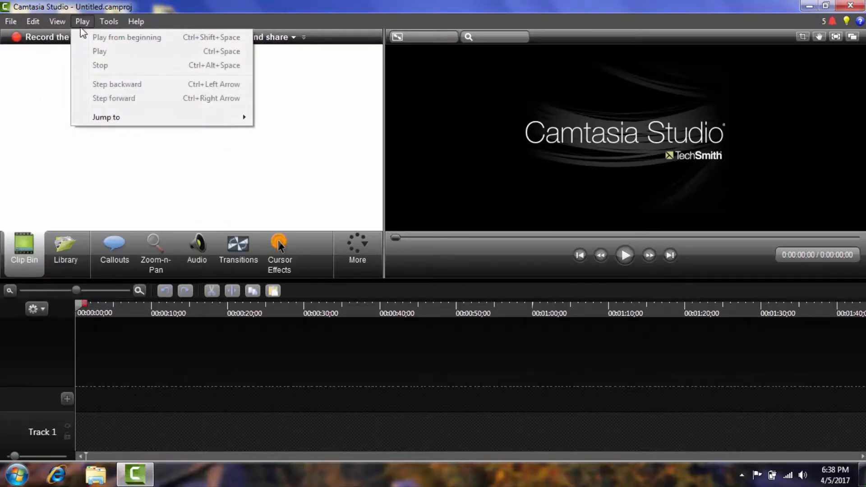
{"action": "mouse_move", "coordinate": [133, 22]}
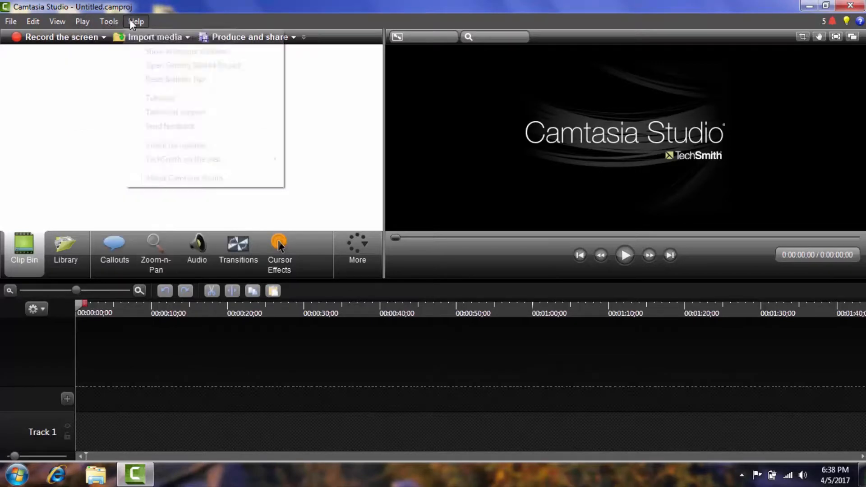
{"action": "left_click", "coordinate": [372, 144]}
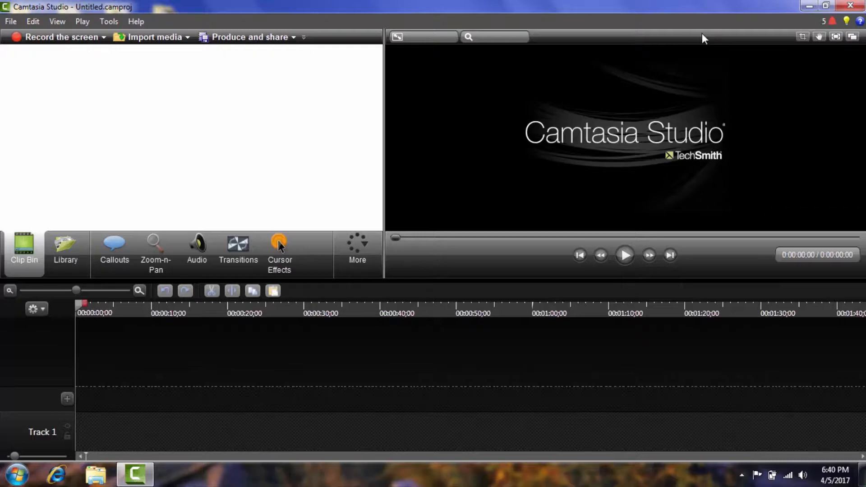
Detach the video preview into a floating window and reposition it
{"action": "left_click", "coordinate": [857, 40]}
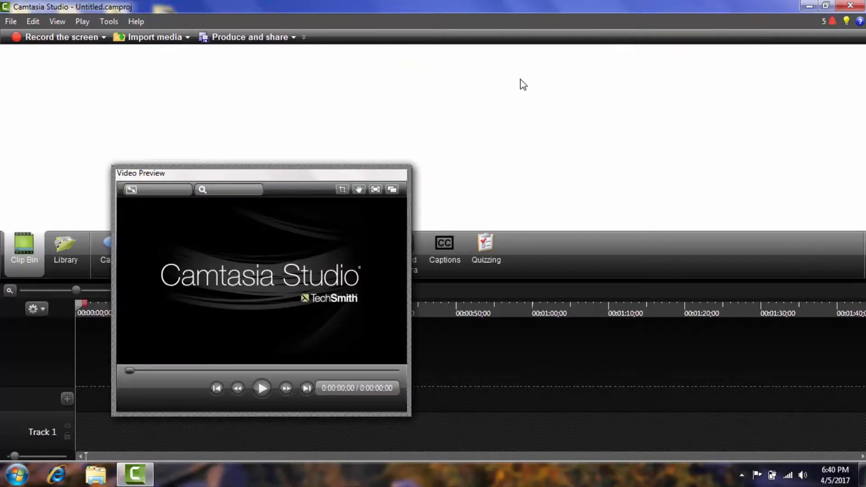
{"action": "left_click_drag", "start_coordinate": [319, 173], "coordinate": [372, 147]}
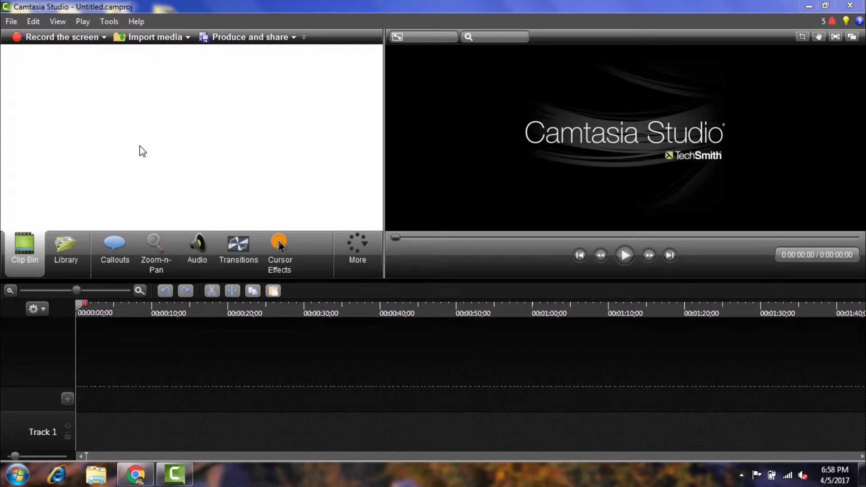
Import the video final.mp4 from the Desktop into the project's media
{"action": "left_click", "coordinate": [157, 37]}
{"action": "left_click", "coordinate": [644, 302]}
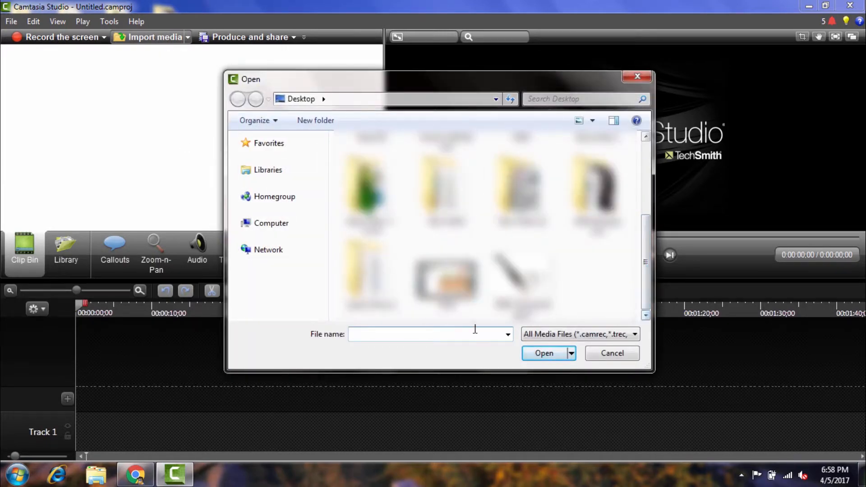
{"action": "left_click", "coordinate": [467, 300]}
{"action": "left_click", "coordinate": [561, 355]}
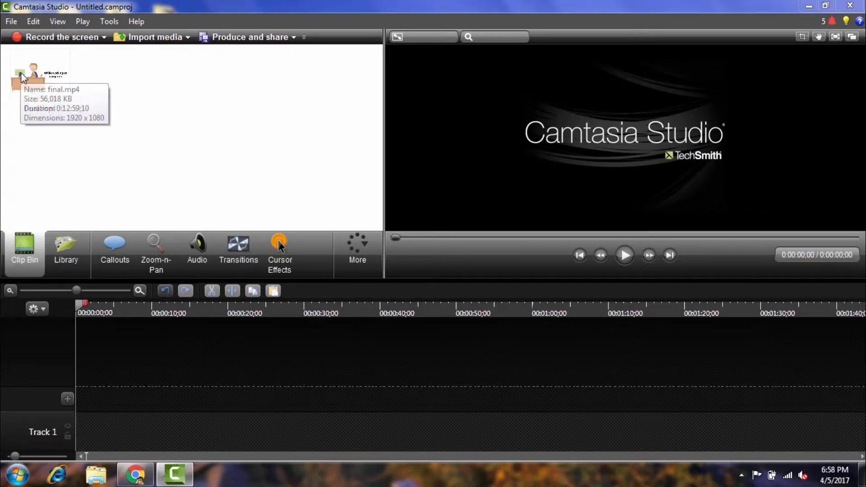
Place final.mp4 on Track 1, starting at the very beginning of the timeline
{"action": "mouse_move", "coordinate": [68, 116]}
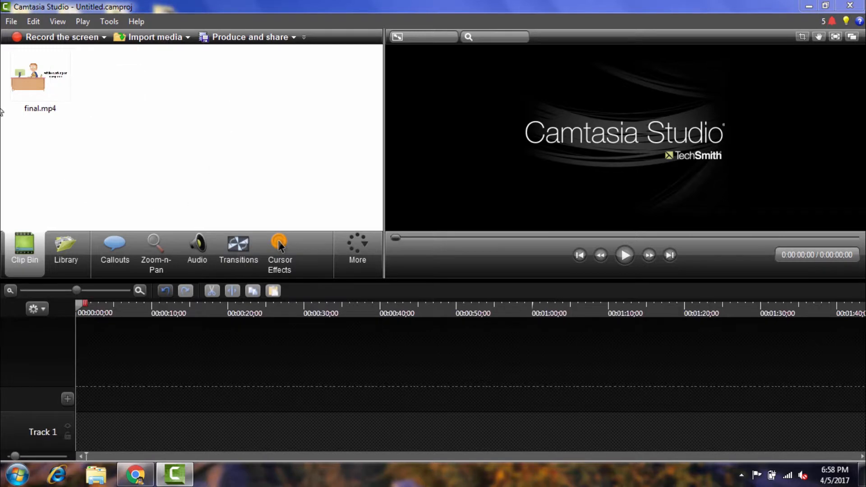
{"action": "mouse_move", "coordinate": [42, 80]}
{"action": "left_click_drag", "start_coordinate": [42, 80], "coordinate": [84, 440]}
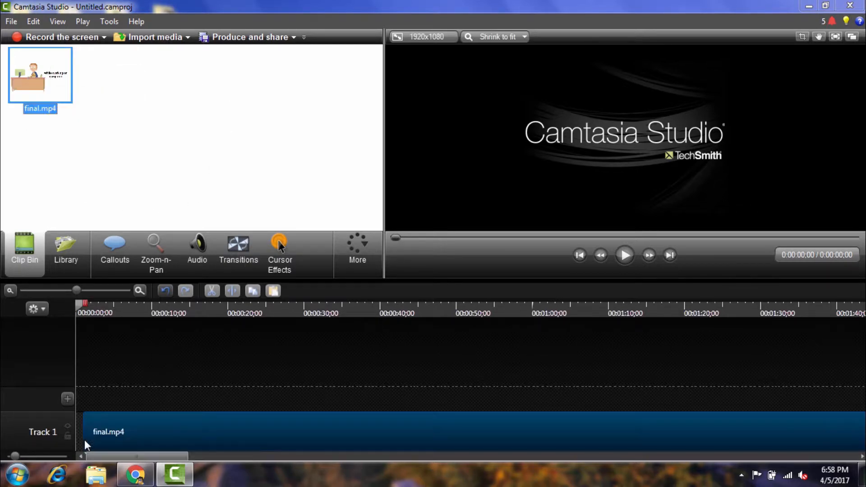
{"action": "mouse_move", "coordinate": [188, 434]}
{"action": "left_click_drag", "start_coordinate": [188, 434], "coordinate": [126, 443]}
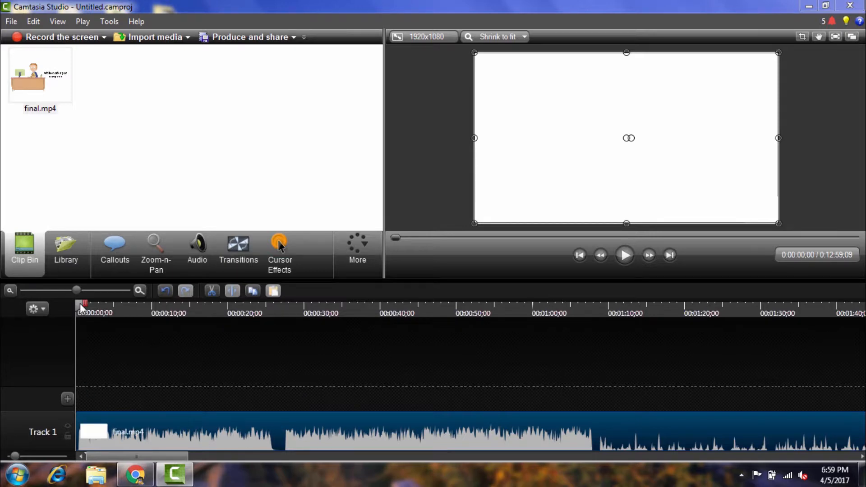
Delete the opening part of final.mp4 from 0:00 up to about 00:01:08;23, leaving the rest of the clip in place
{"action": "left_click_drag", "start_coordinate": [81, 308], "coordinate": [56, 303]}
{"action": "left_click_drag", "start_coordinate": [81, 301], "coordinate": [608, 361]}
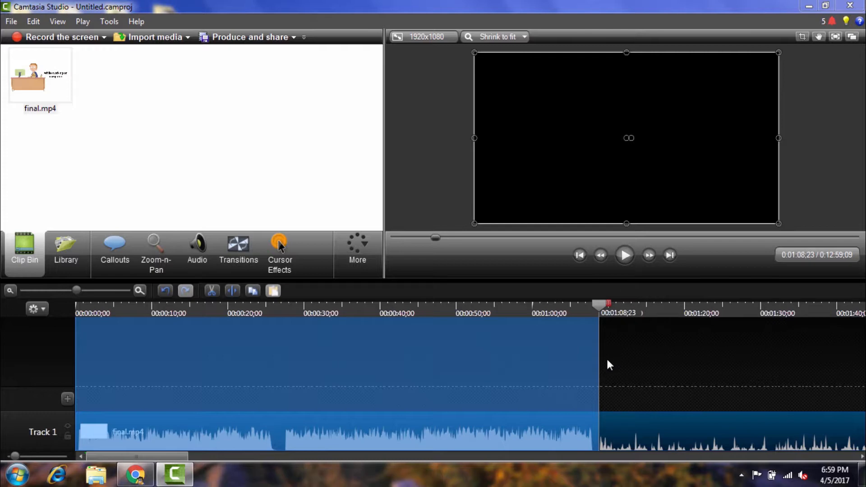
{"action": "key", "text": "Delete"}
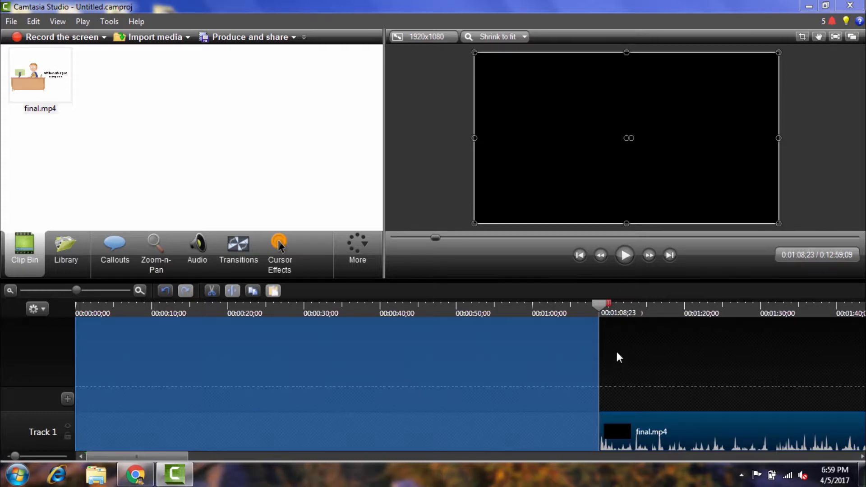
{"action": "left_click_drag", "start_coordinate": [602, 302], "coordinate": [64, 334]}
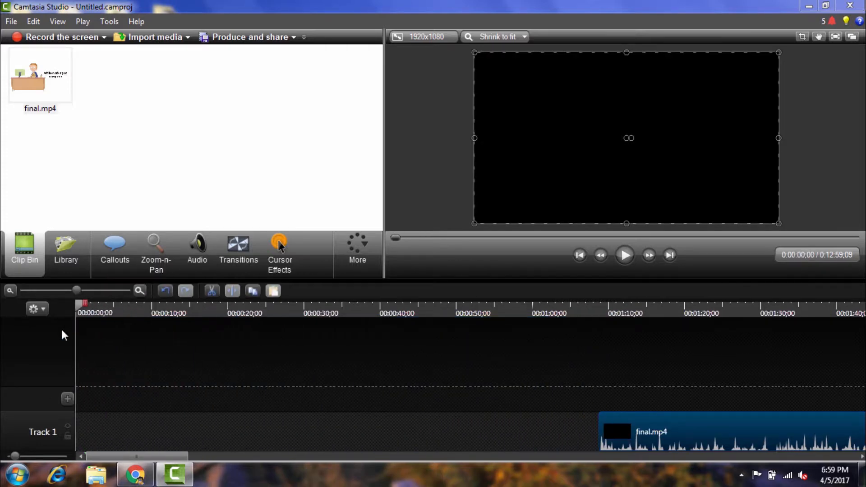
Move the remaining final.mp4 clip to the start of Track 1 to close the gap
{"action": "left_click_drag", "start_coordinate": [702, 433], "coordinate": [147, 446]}
{"action": "key", "text": "ctrl+z"}
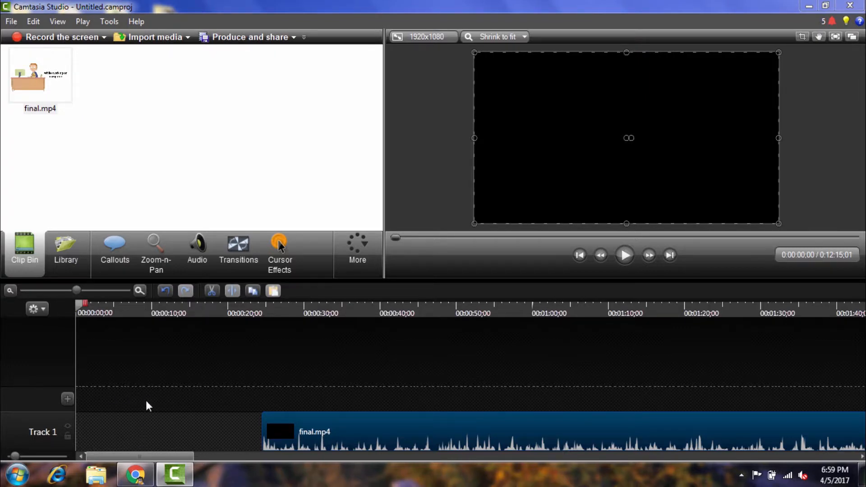
{"action": "left_click_drag", "start_coordinate": [271, 424], "coordinate": [2, 451]}
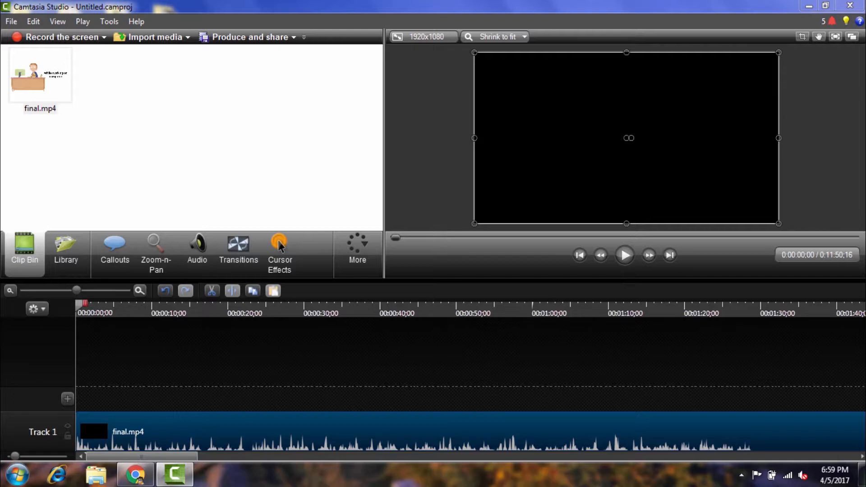
Preview the first seconds of the trimmed video and return the playhead to the start
{"action": "left_click", "coordinate": [629, 258]}
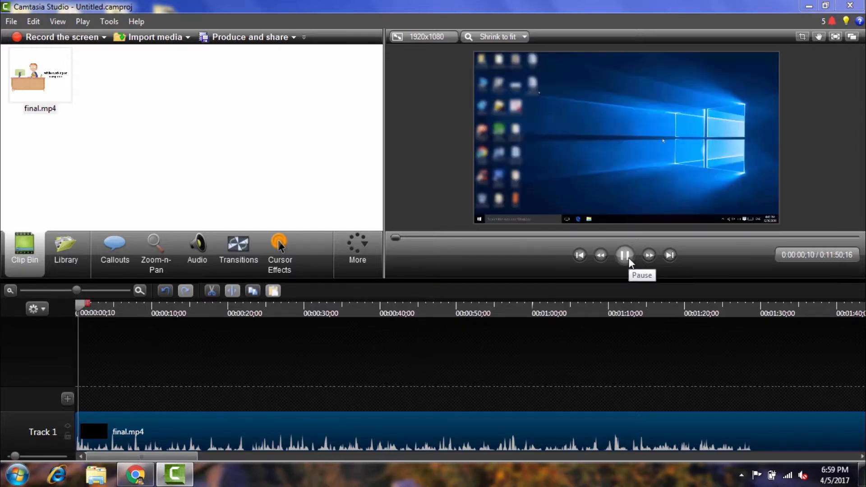
{"action": "left_click", "coordinate": [630, 257]}
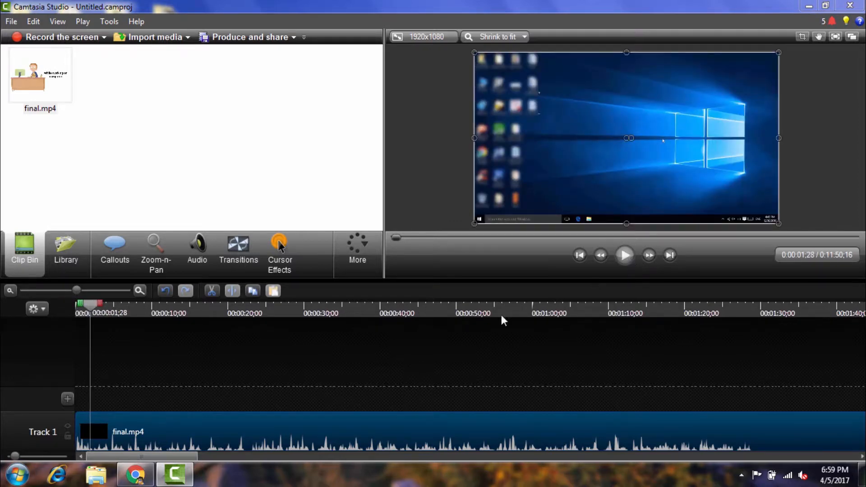
{"action": "left_click_drag", "start_coordinate": [90, 307], "coordinate": [63, 304]}
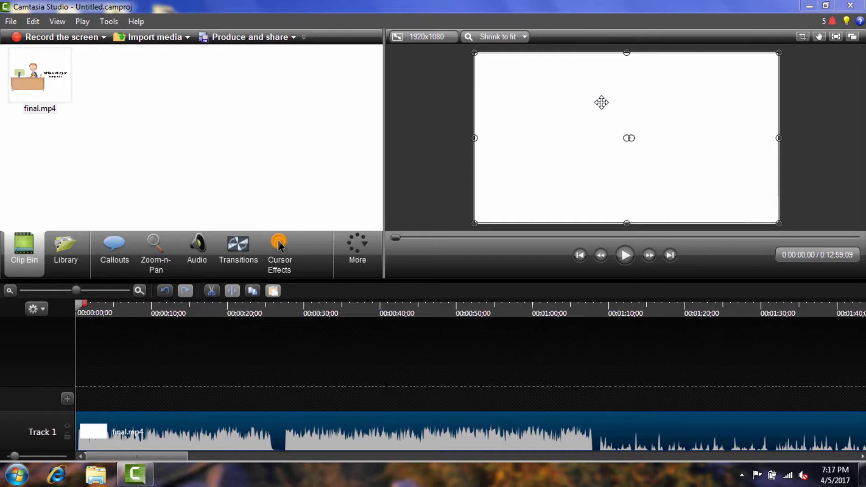
Import the picture Penguins from the Sample Pictures folder into the project's media
{"action": "left_click", "coordinate": [122, 42]}
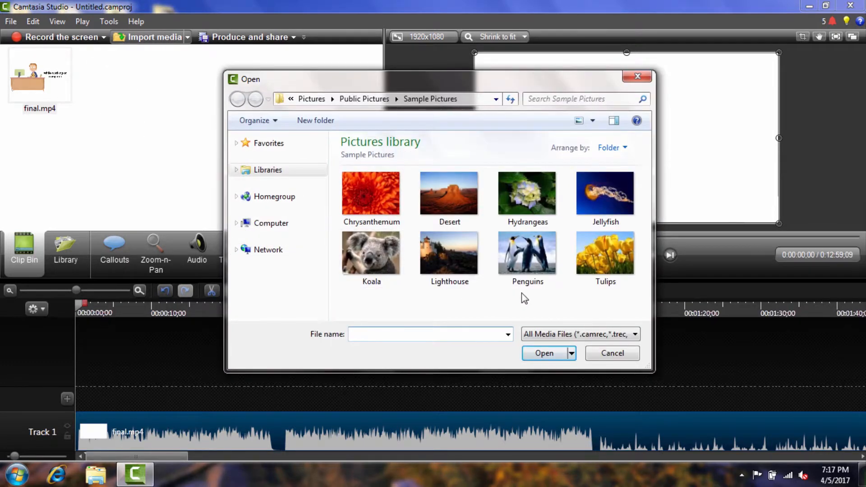
{"action": "left_click", "coordinate": [529, 279]}
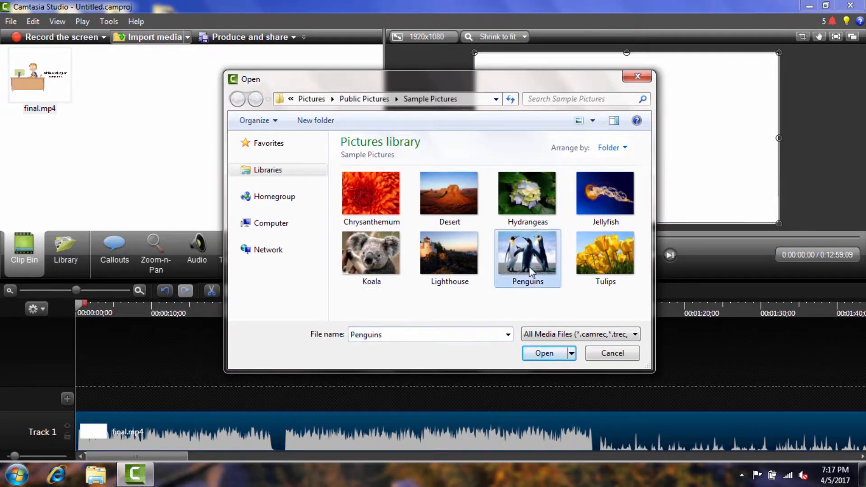
{"action": "left_click", "coordinate": [545, 352]}
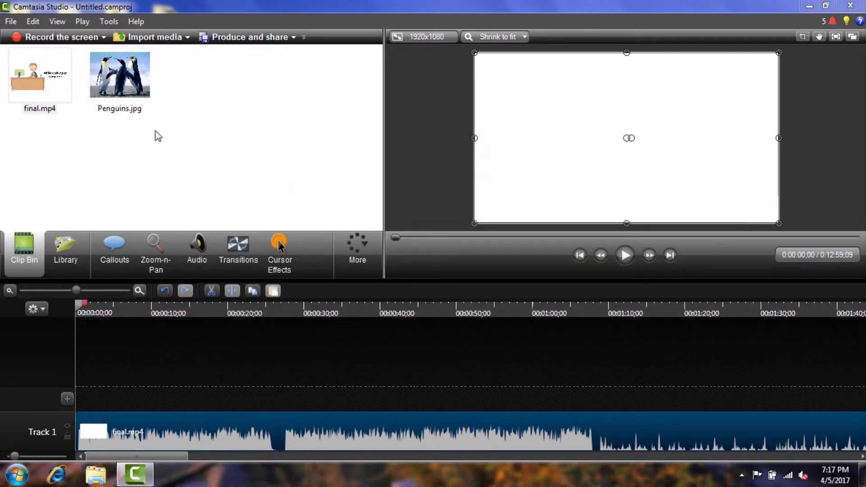
Place Penguins.jpg at the start of a new track above final.mp4 and position it in the video frame's lower-right corner
{"action": "left_click", "coordinate": [134, 87]}
{"action": "left_click_drag", "start_coordinate": [135, 88], "coordinate": [159, 394]}
{"action": "left_click_drag", "start_coordinate": [84, 397], "coordinate": [84, 397]}
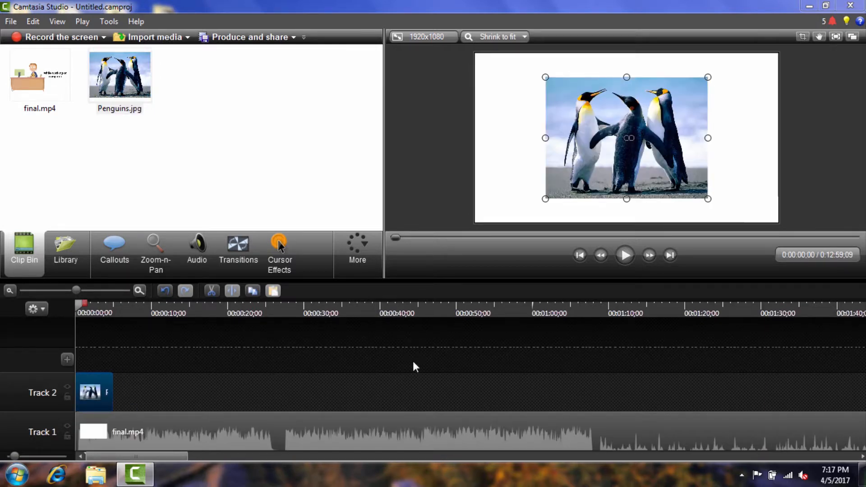
{"action": "left_click_drag", "start_coordinate": [651, 174], "coordinate": [724, 196]}
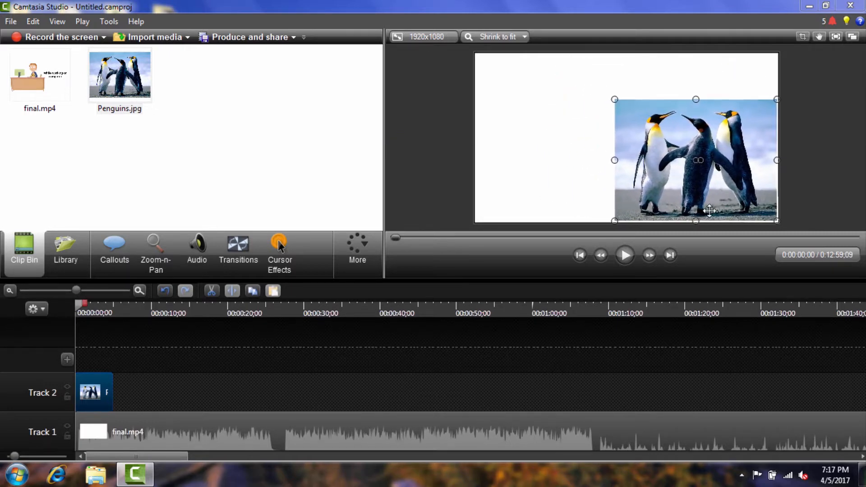
Shift the Penguins.jpg clip on Track 2 to about 00:01:09;10 and bring the playhead to its start
{"action": "left_click_drag", "start_coordinate": [97, 404], "coordinate": [624, 391]}
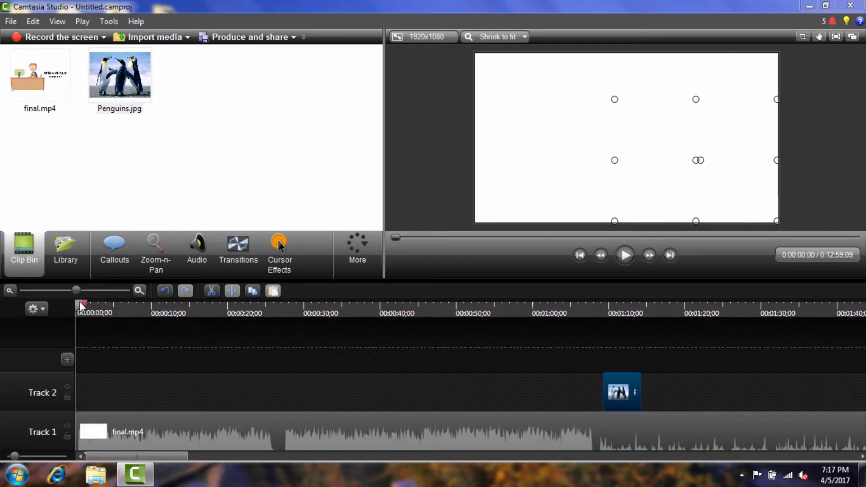
{"action": "left_click_drag", "start_coordinate": [79, 302], "coordinate": [604, 369]}
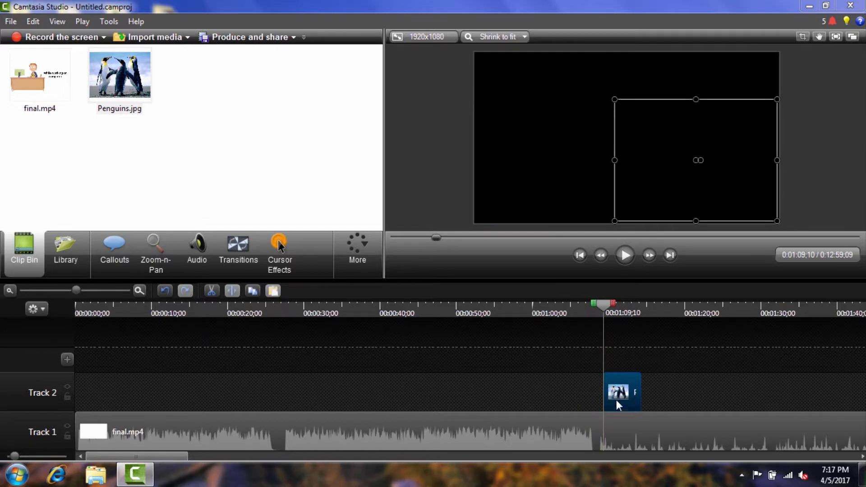
{"action": "left_click", "coordinate": [618, 402]}
{"action": "left_click", "coordinate": [628, 435]}
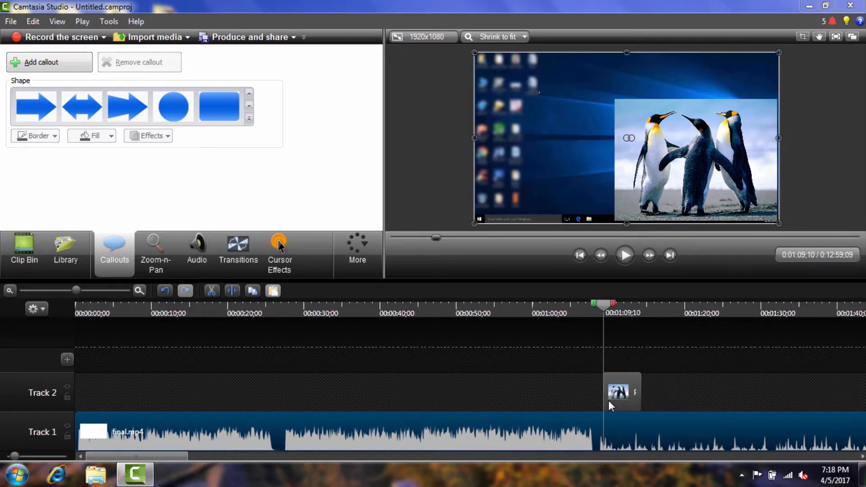
Reorder the clips so that Penguins.jpg sits on Track 1 and final.mp4 lies above it on Track 2
{"action": "left_click_drag", "start_coordinate": [608, 400], "coordinate": [619, 465]}
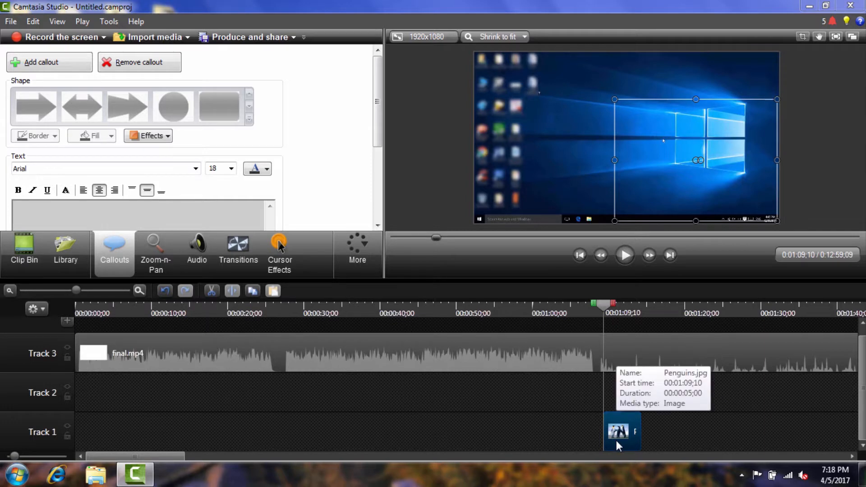
{"action": "left_click_drag", "start_coordinate": [610, 366], "coordinate": [602, 416]}
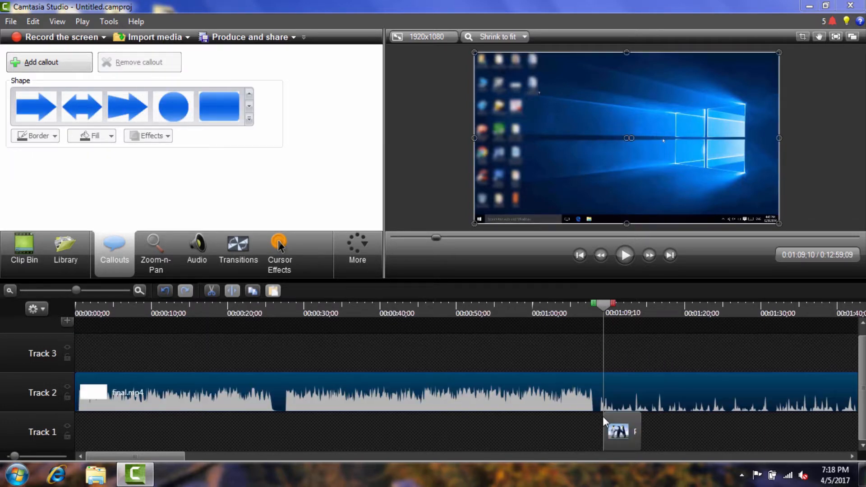
{"action": "left_click", "coordinate": [620, 446]}
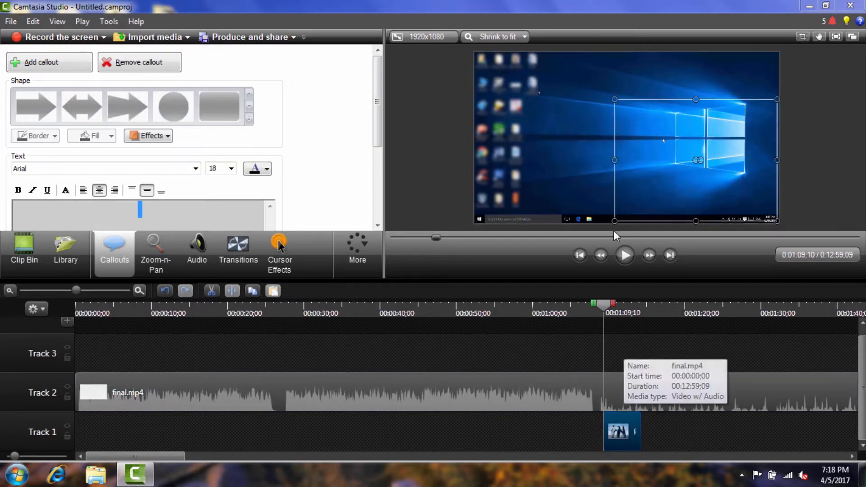
Shrink the final.mp4 picture toward the frame's upper-left corner to about two thirds of its size, uncovering the penguins image
{"action": "left_click", "coordinate": [597, 186]}
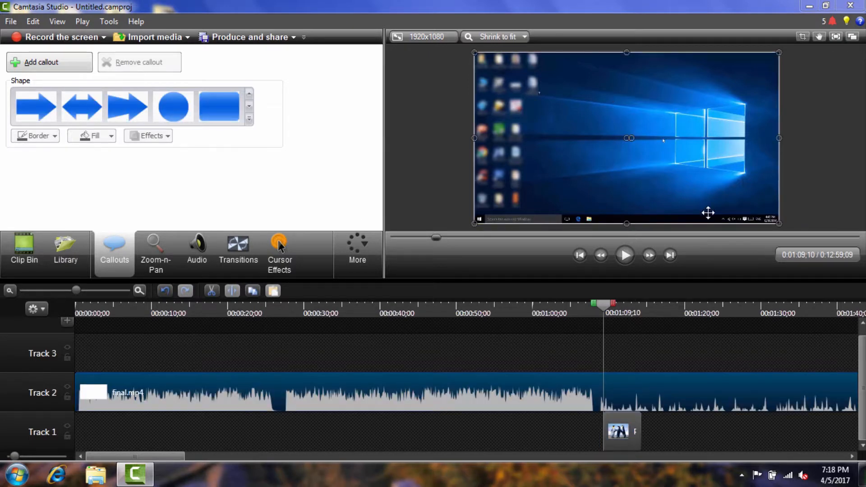
{"action": "left_click_drag", "start_coordinate": [779, 224], "coordinate": [675, 165]}
{"action": "left_click", "coordinate": [725, 190]}
Stretch the penguins image horizontally so it reaches the left edge of the video frame
{"action": "left_click", "coordinate": [556, 151]}
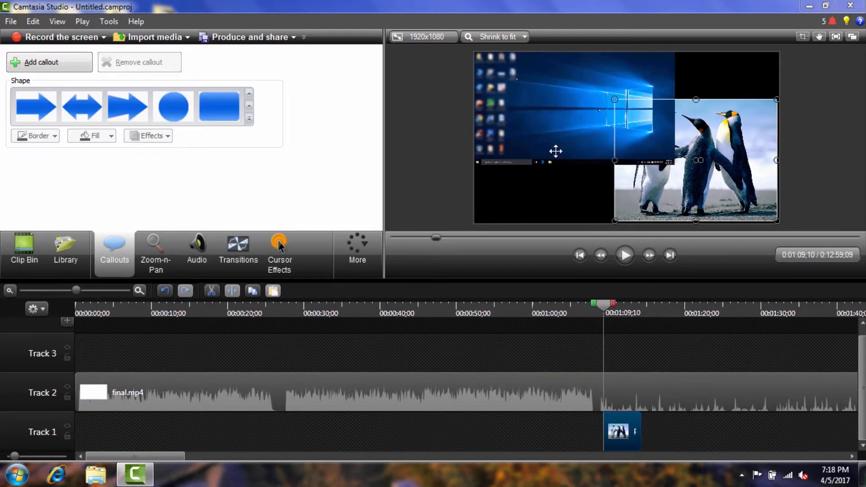
{"action": "left_click", "coordinate": [693, 207]}
{"action": "left_click_drag", "start_coordinate": [615, 160], "coordinate": [474, 160]}
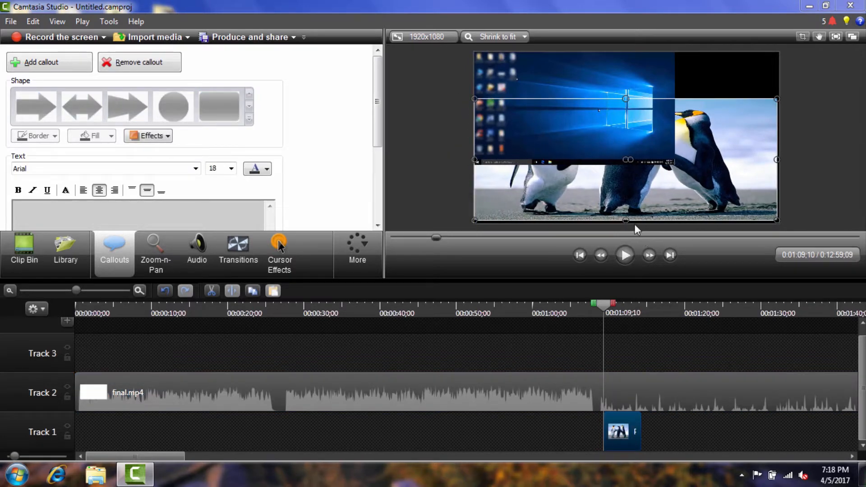
Stretch the penguins image to the lower, right and upper edges of the video so it fills the whole frame
{"action": "left_click_drag", "start_coordinate": [627, 221], "coordinate": [629, 224]}
{"action": "left_click_drag", "start_coordinate": [781, 161], "coordinate": [779, 161]}
{"action": "left_click_drag", "start_coordinate": [626, 95], "coordinate": [625, 53]}
{"action": "left_click", "coordinate": [617, 378]}
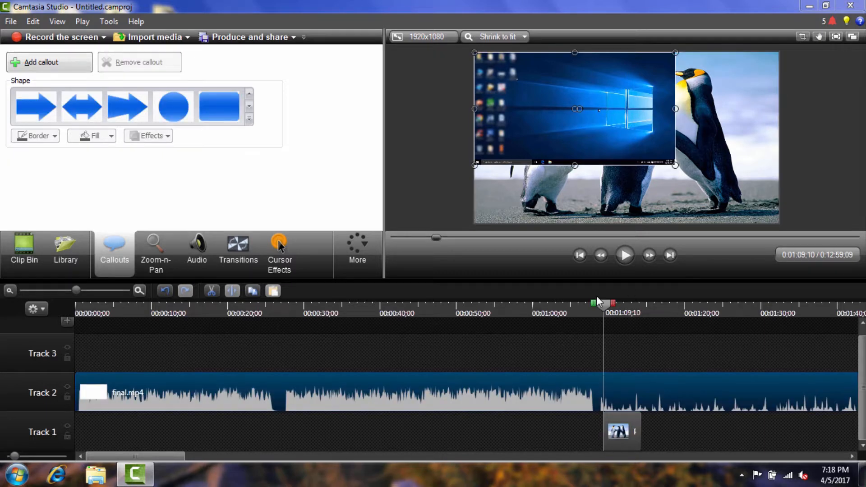
{"action": "left_click", "coordinate": [701, 206]}
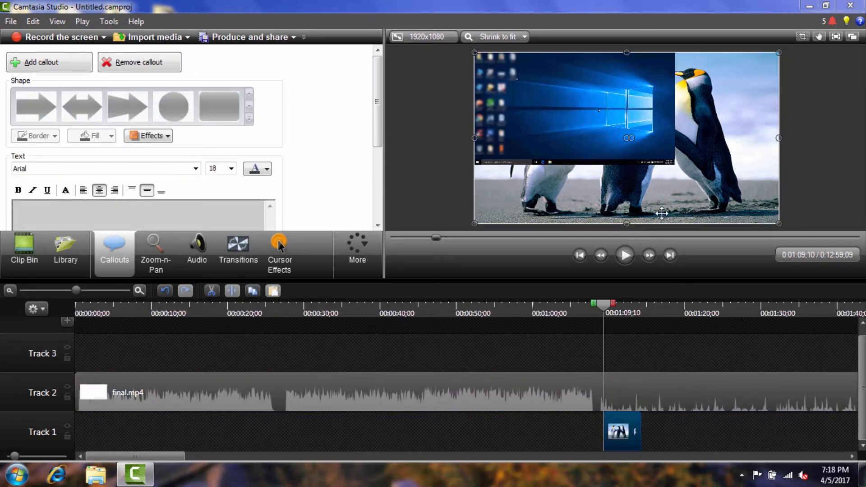
Reorder the clips so that Penguins.jpg lies on Track 2 above final.mp4 on Track 1
{"action": "left_click", "coordinate": [602, 153]}
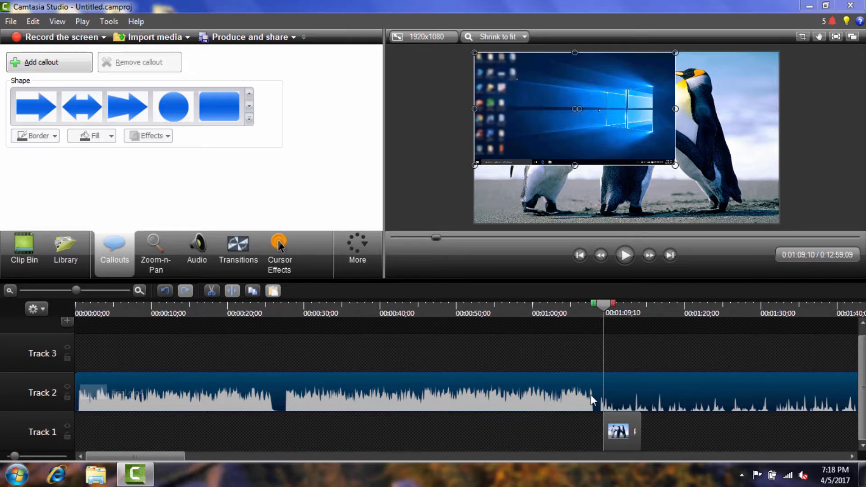
{"action": "left_click_drag", "start_coordinate": [630, 429], "coordinate": [618, 411]}
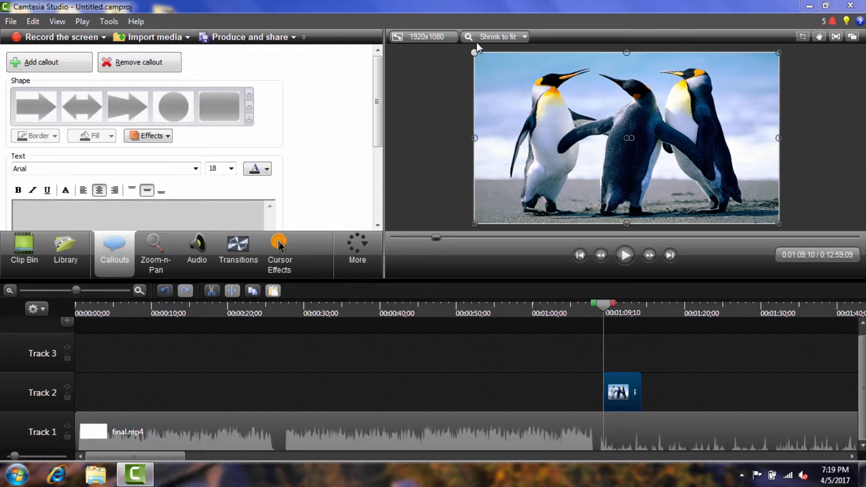
Shrink the penguins image toward the frame's lower-right corner to about half size and enlarge the final.mp4 picture to fill the frame
{"action": "left_click_drag", "start_coordinate": [474, 49], "coordinate": [543, 131]}
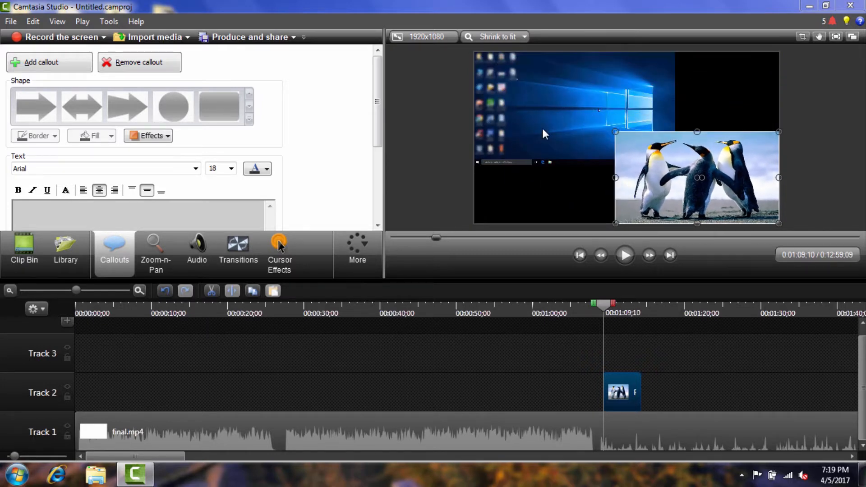
{"action": "left_click", "coordinate": [543, 131]}
{"action": "left_click_drag", "start_coordinate": [676, 166], "coordinate": [742, 224]}
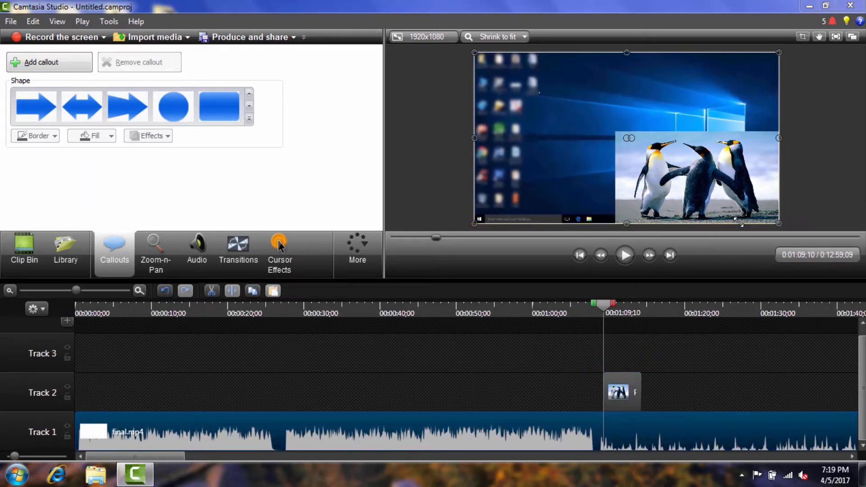
Move the penguins image to the frame's upper-right corner and shrink it to a thumbnail about one seventh of the frame width
{"action": "left_click", "coordinate": [725, 183]}
{"action": "left_click_drag", "start_coordinate": [724, 183], "coordinate": [724, 115]}
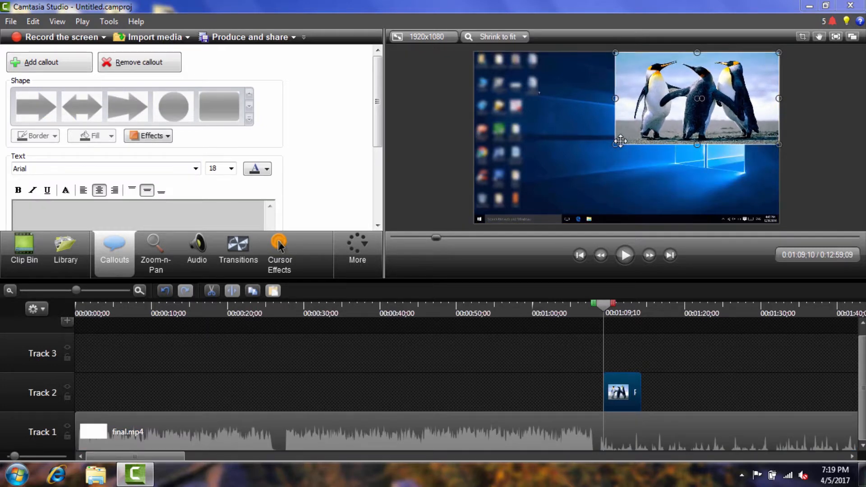
{"action": "left_click_drag", "start_coordinate": [617, 144], "coordinate": [749, 77]}
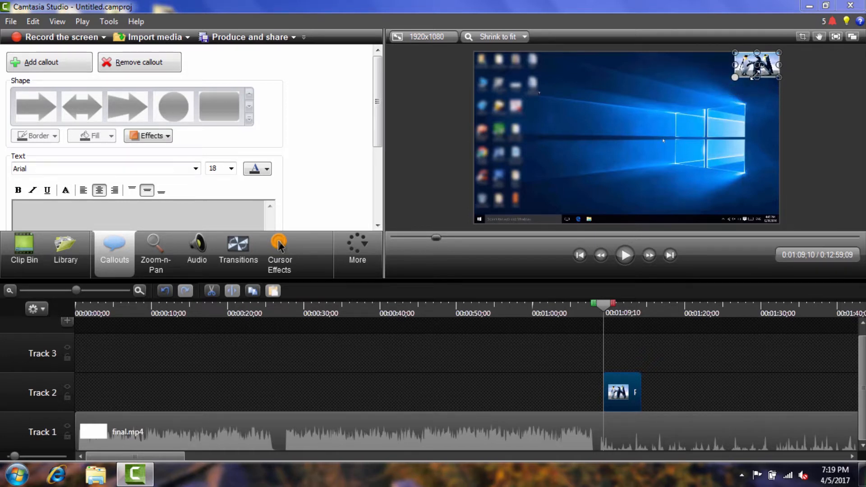
{"action": "left_click", "coordinate": [787, 110]}
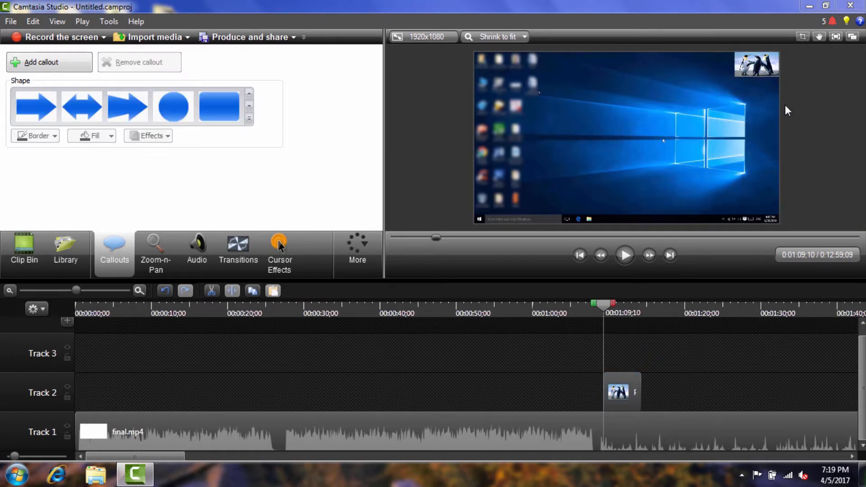
{"action": "left_click", "coordinate": [768, 74]}
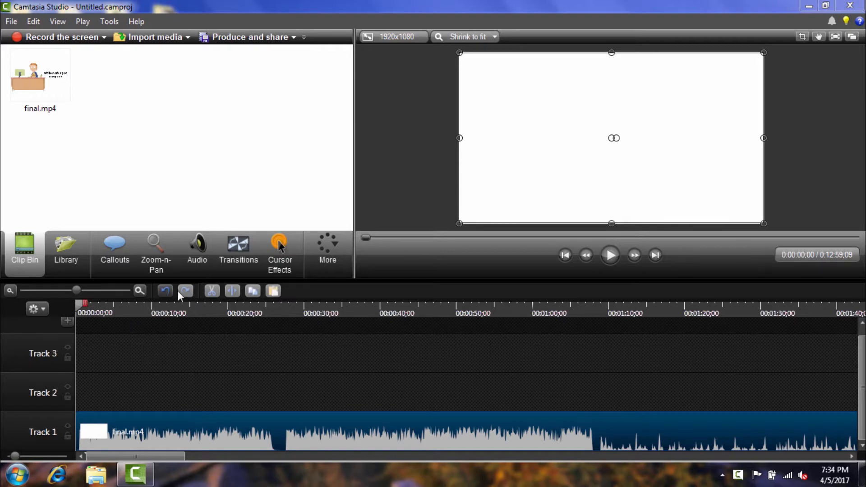
Import the music file Maid with the Flaxen Hair and place it on Track 2 starting at 00:00:00;00
{"action": "left_click", "coordinate": [158, 42]}
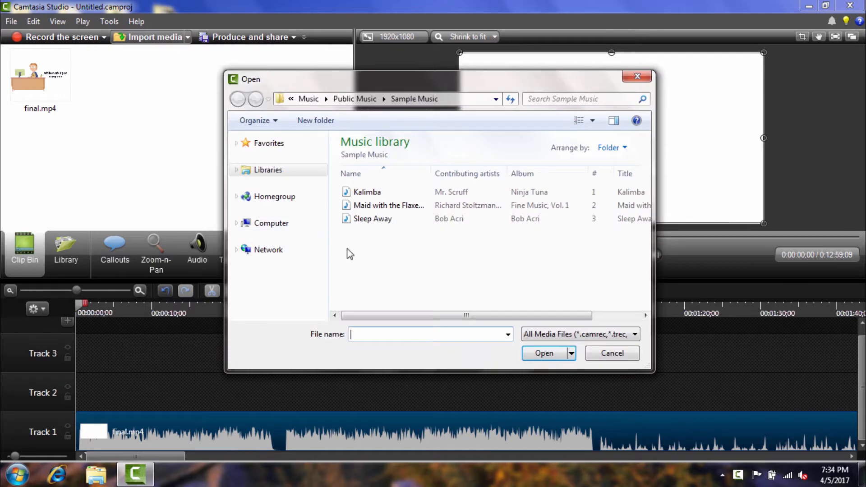
{"action": "left_click", "coordinate": [431, 205]}
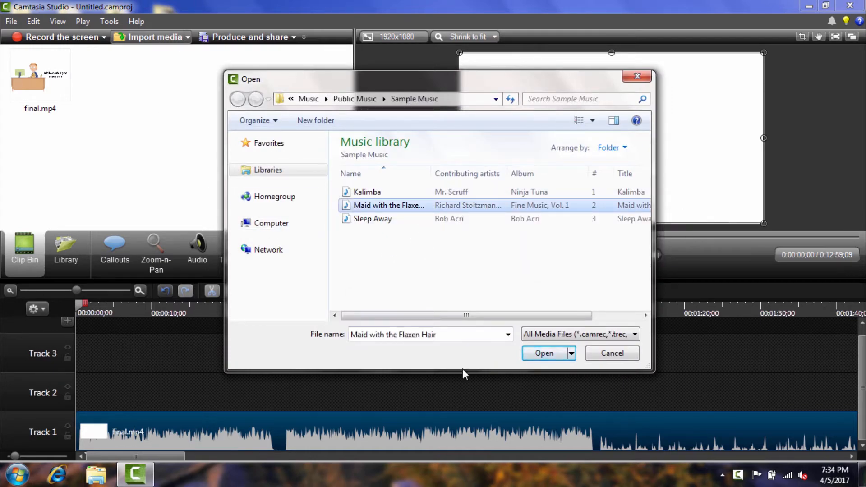
{"action": "left_click", "coordinate": [547, 357]}
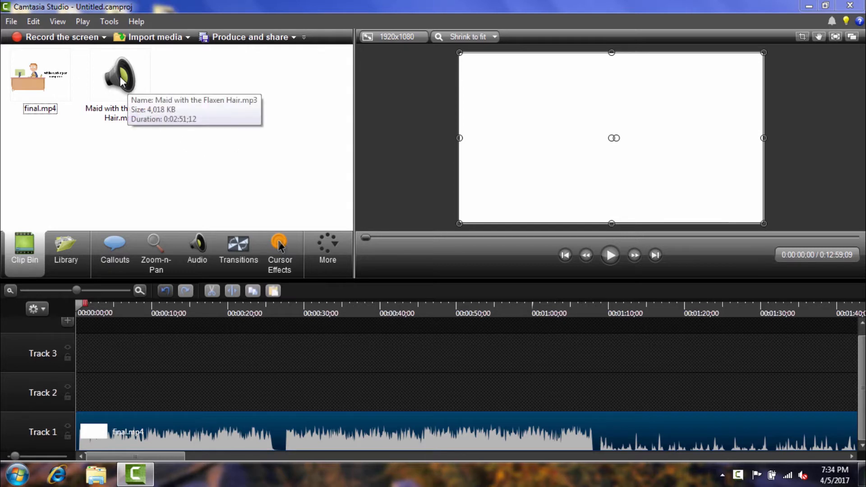
{"action": "left_click_drag", "start_coordinate": [122, 81], "coordinate": [133, 353]}
{"action": "left_click_drag", "start_coordinate": [99, 403], "coordinate": [97, 402]}
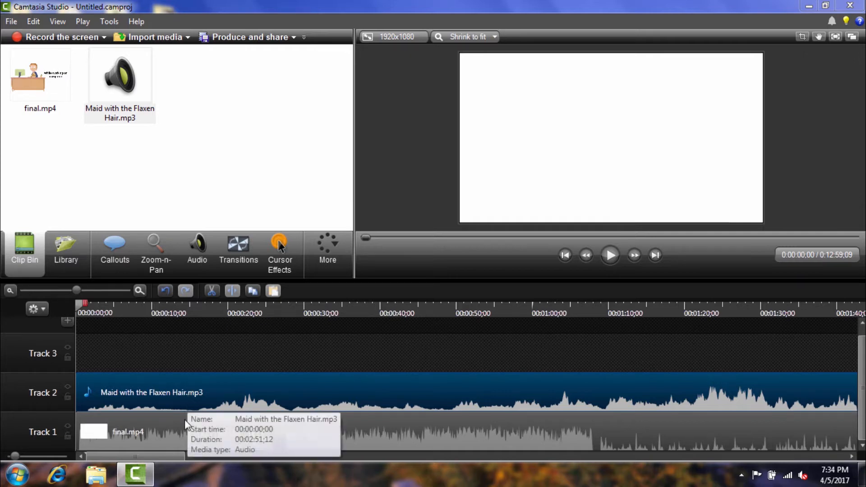
Reorder the clips so final.mp4 is on Track 2 above the music on Track 1, and preview a few seconds from the start
{"action": "left_click", "coordinate": [178, 440]}
{"action": "left_click_drag", "start_coordinate": [184, 375], "coordinate": [170, 349]}
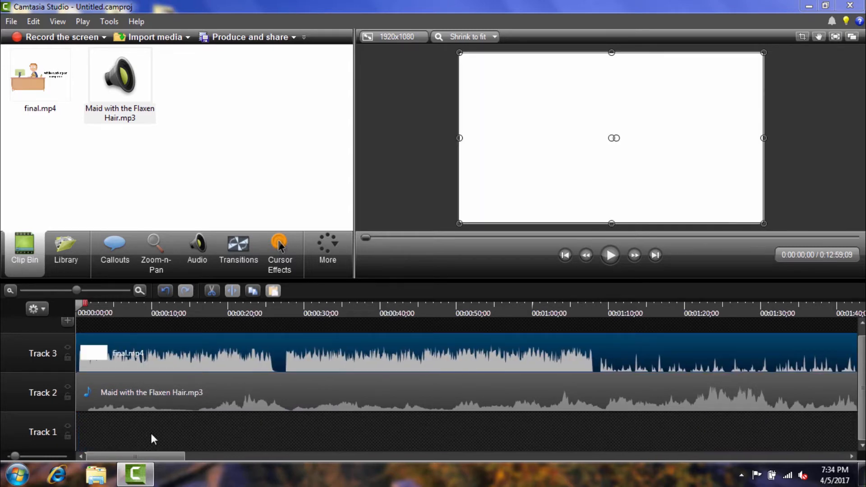
{"action": "left_click", "coordinate": [150, 431]}
{"action": "left_click_drag", "start_coordinate": [153, 392], "coordinate": [154, 432]}
{"action": "left_click_drag", "start_coordinate": [153, 353], "coordinate": [143, 414]}
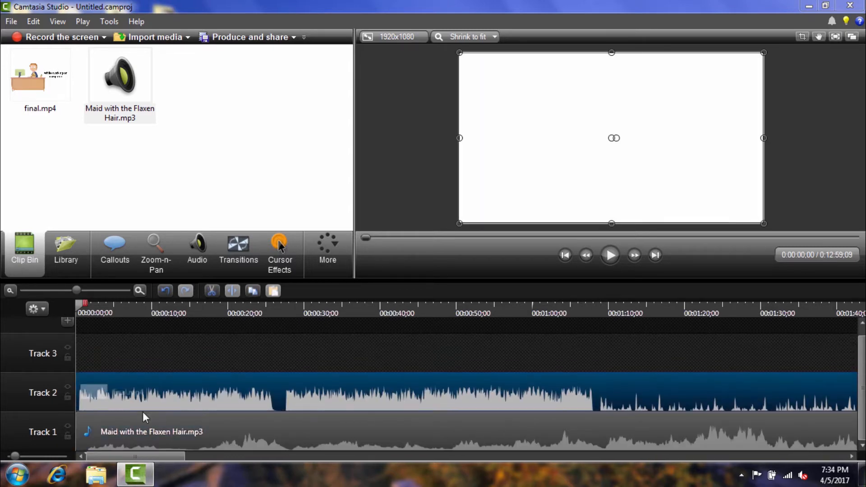
{"action": "left_click", "coordinate": [609, 256]}
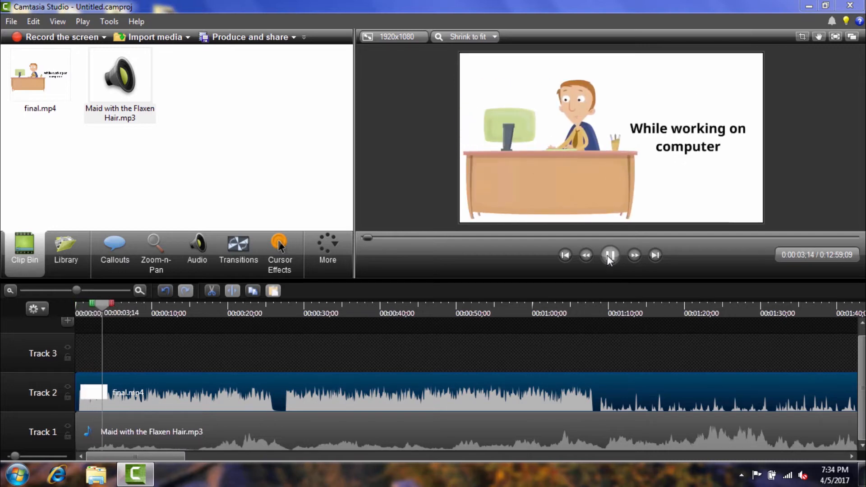
{"action": "left_click", "coordinate": [609, 255]}
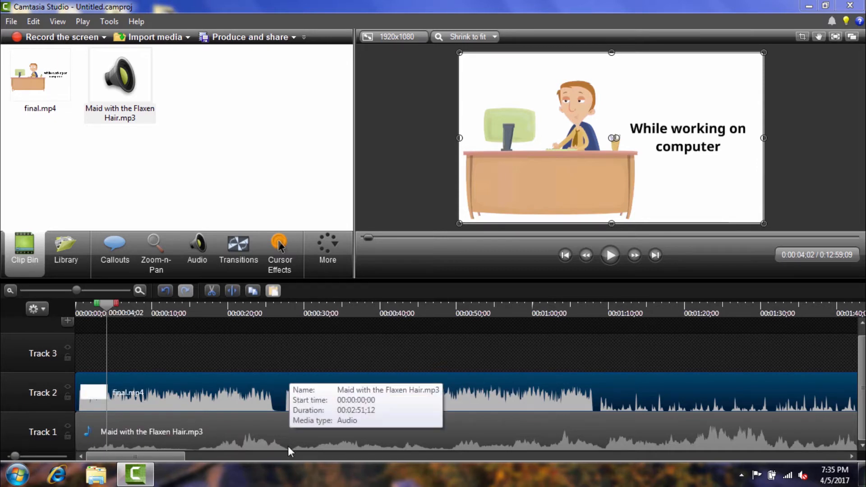
Swap the two clips back so the music sits on Track 2 and final.mp4 on Track 1
{"action": "left_click_drag", "start_coordinate": [288, 446], "coordinate": [269, 361]}
{"action": "left_click_drag", "start_coordinate": [265, 398], "coordinate": [263, 412]}
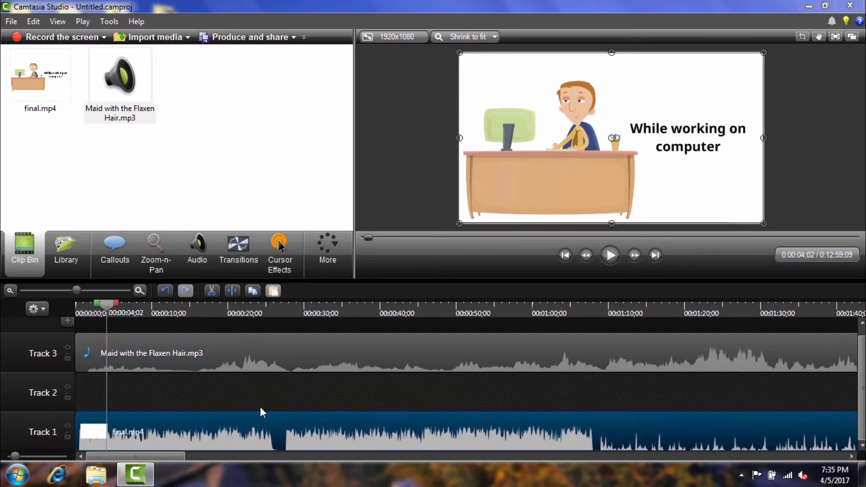
{"action": "left_click_drag", "start_coordinate": [272, 366], "coordinate": [261, 431]}
{"action": "left_click", "coordinate": [266, 420]}
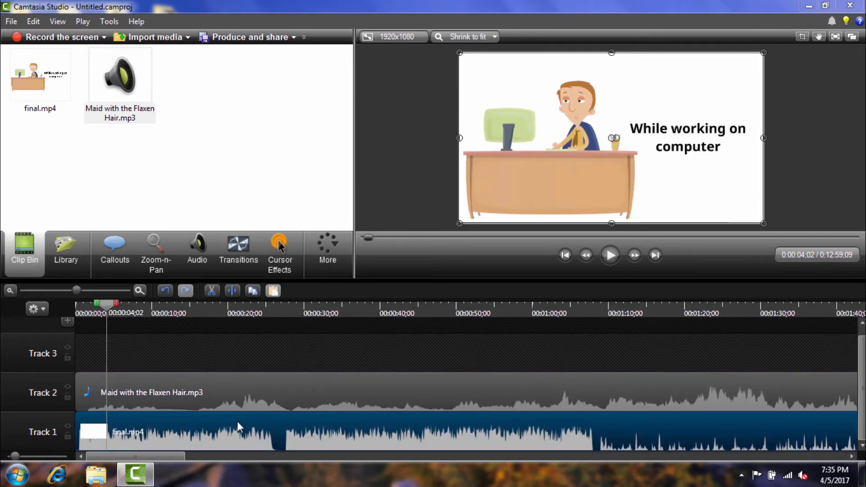
Return the playhead to the start of the timeline and preview the video together with the music
{"action": "left_click_drag", "start_coordinate": [103, 307], "coordinate": [77, 308]}
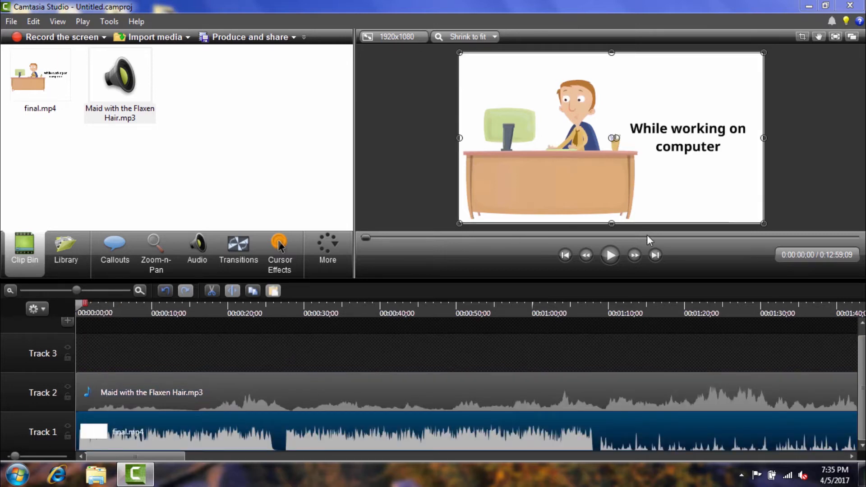
{"action": "left_click", "coordinate": [613, 255]}
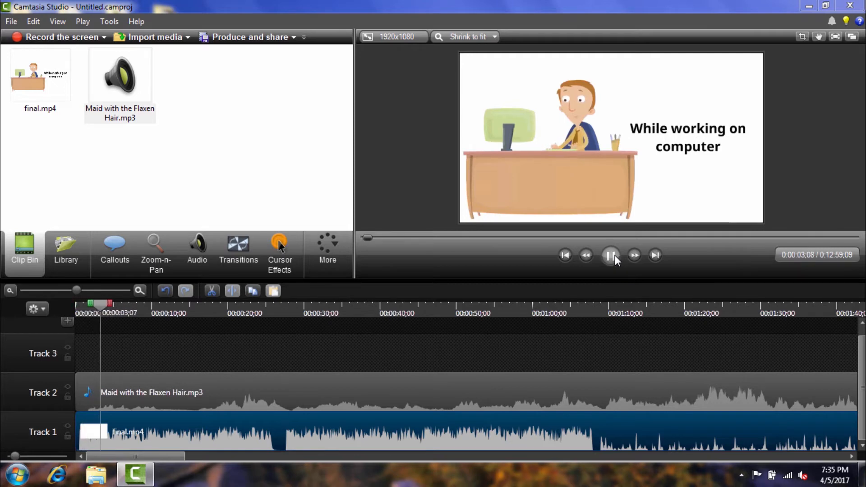
{"action": "left_click", "coordinate": [615, 255]}
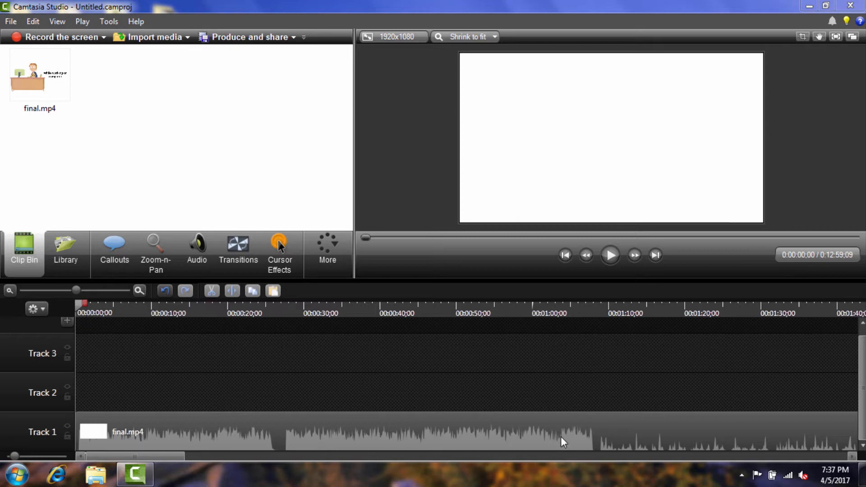
Split the final.mp4 clip on Track 1 at 0:01:06;22
{"action": "left_click", "coordinate": [583, 303]}
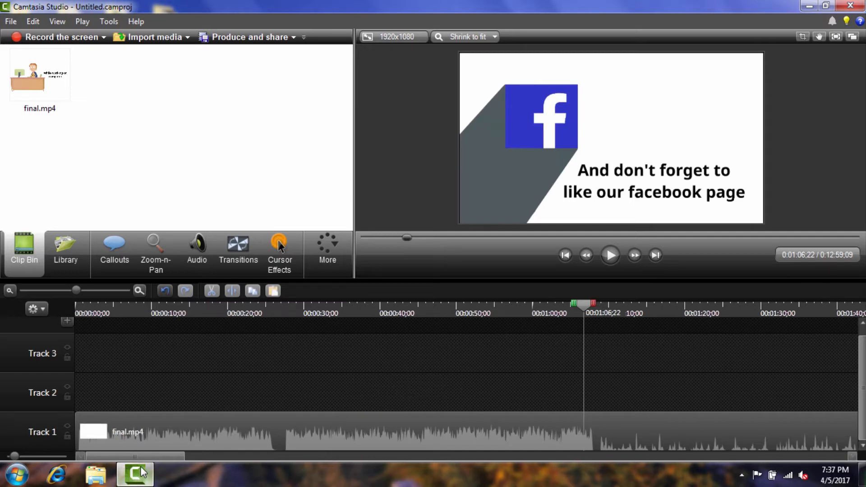
{"action": "left_click", "coordinate": [194, 456]}
{"action": "left_click_drag", "start_coordinate": [309, 457], "coordinate": [70, 450]}
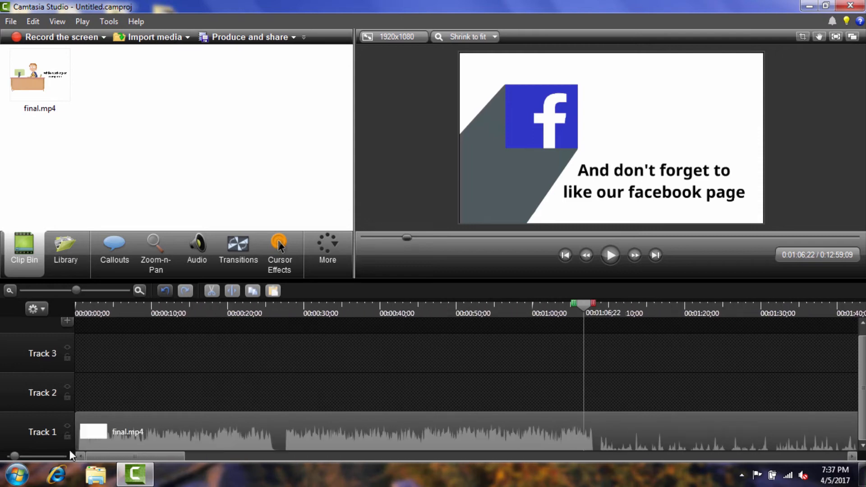
{"action": "left_click", "coordinate": [629, 154]}
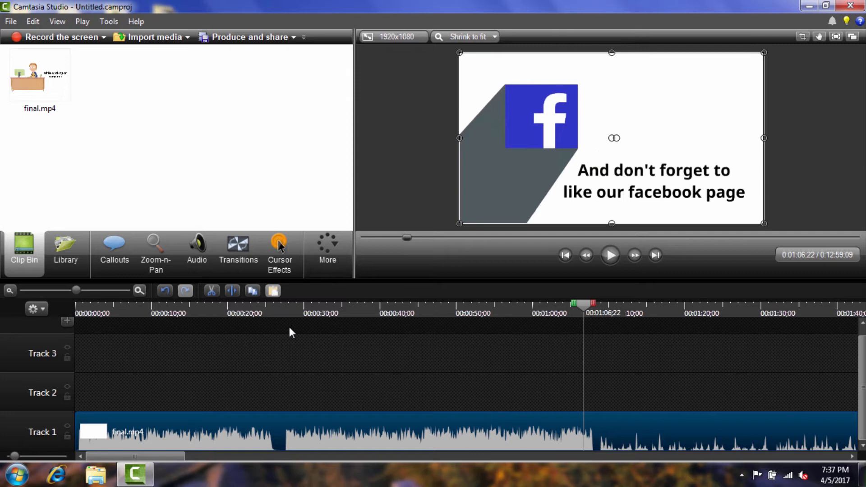
{"action": "left_click", "coordinate": [233, 292]}
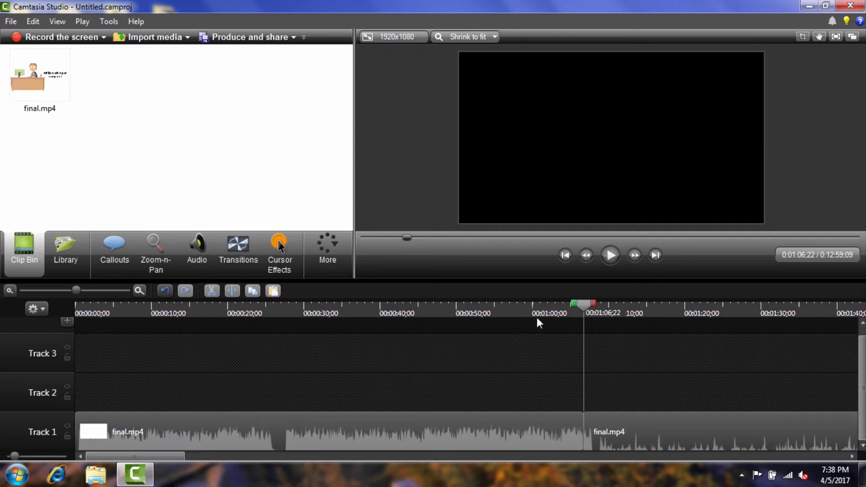
Split the first final.mp4 segment again at 0:01:00;22
{"action": "left_click", "coordinate": [537, 318]}
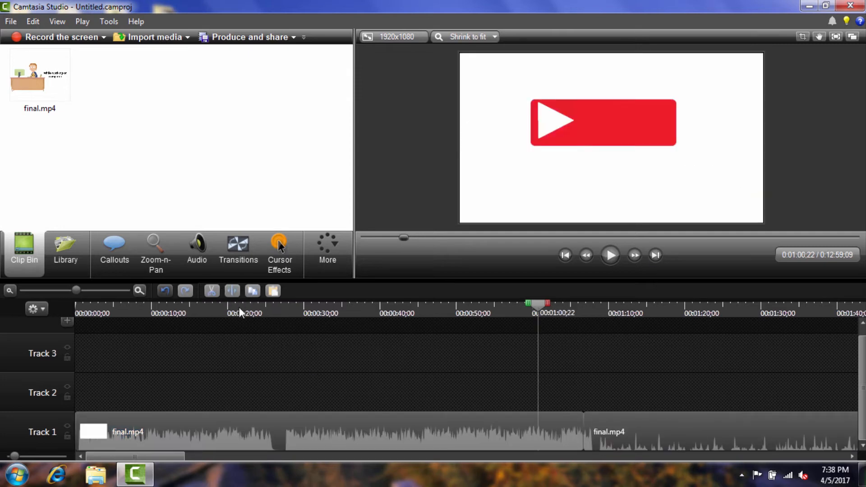
{"action": "left_click", "coordinate": [505, 429]}
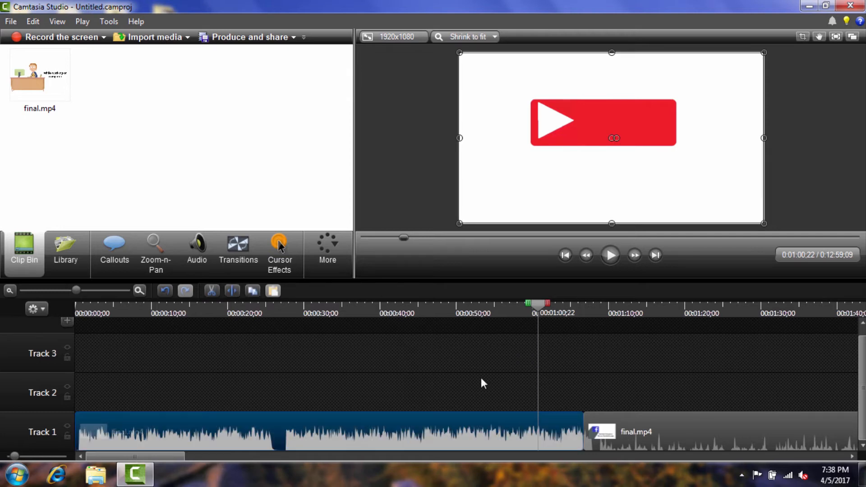
{"action": "left_click", "coordinate": [239, 292]}
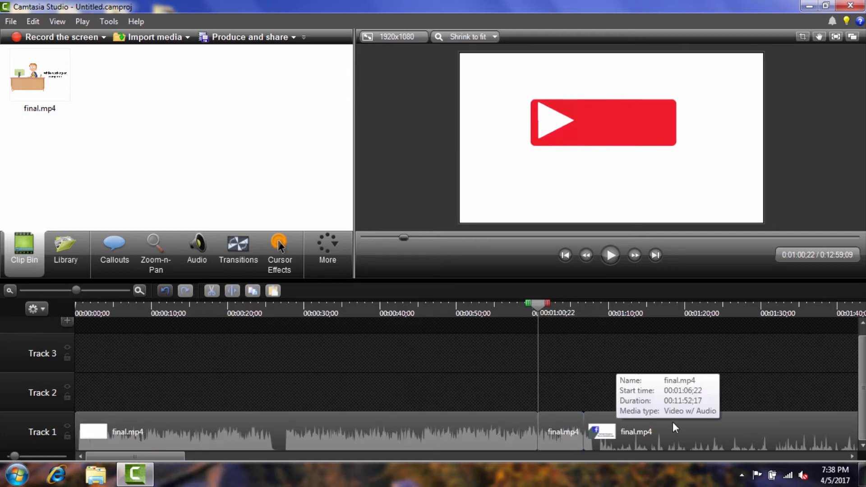
With the playhead at 0:00:55;14, rotate the first segment's picture by 180 degrees so it is upside down
{"action": "left_click", "coordinate": [497, 312]}
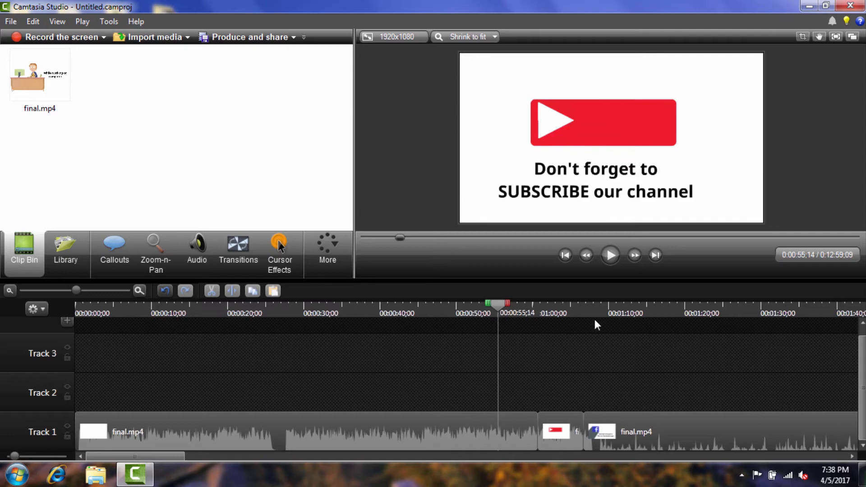
{"action": "left_click", "coordinate": [604, 179]}
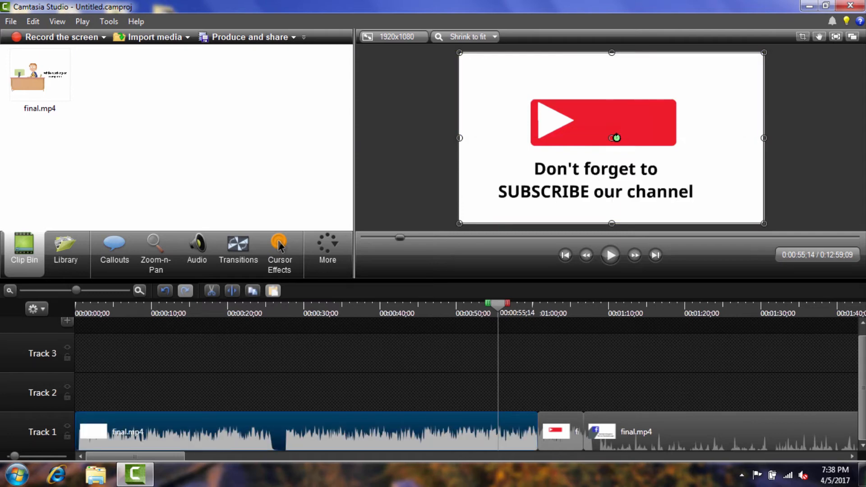
{"action": "left_click_drag", "start_coordinate": [616, 136], "coordinate": [539, 138]}
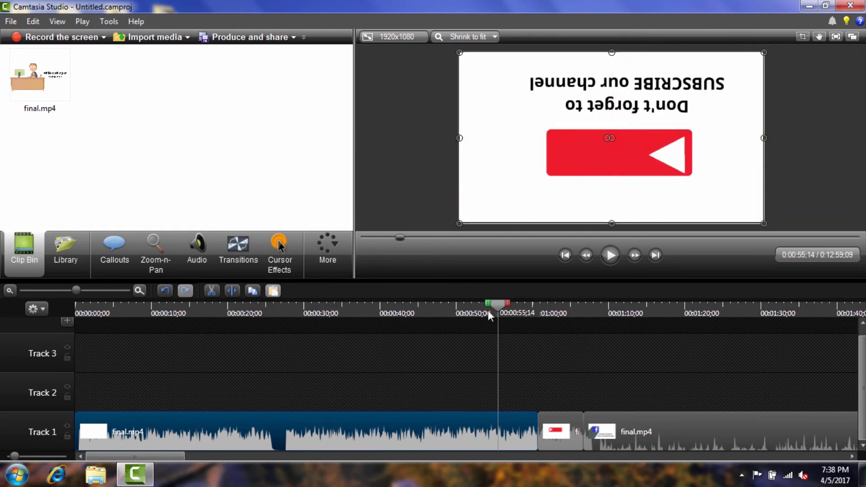
Inspect the middle segment's picture at 0:01:01;24 and compare the separate segments on Track 1
{"action": "left_click_drag", "start_coordinate": [497, 306], "coordinate": [545, 312]}
{"action": "left_click", "coordinate": [575, 439]}
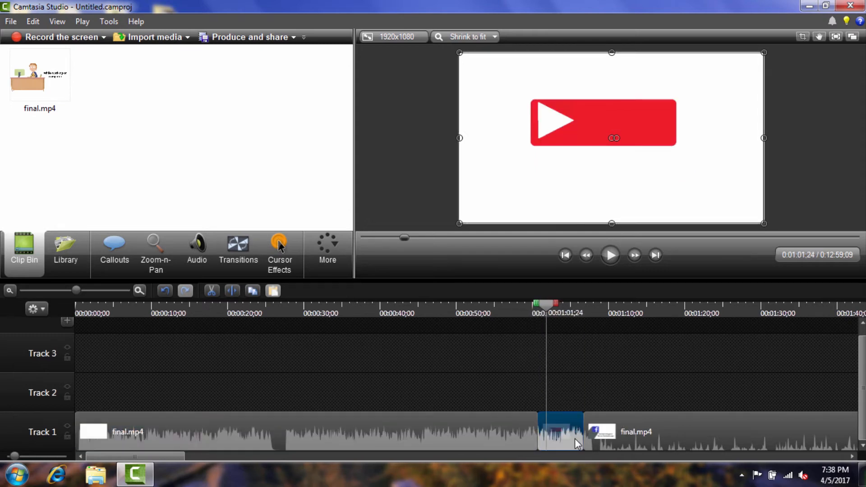
{"action": "left_click", "coordinate": [619, 429]}
{"action": "left_click", "coordinate": [551, 434]}
{"action": "left_click", "coordinate": [672, 371]}
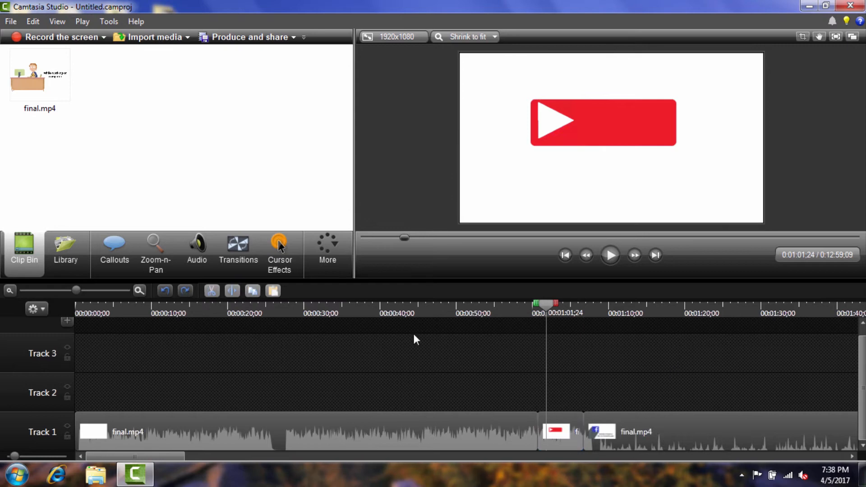
Undo both splits of final.mp4 on Track 1 and rotate the whole clip's picture by 180 degrees so it is upside down
{"action": "left_click", "coordinate": [168, 292]}
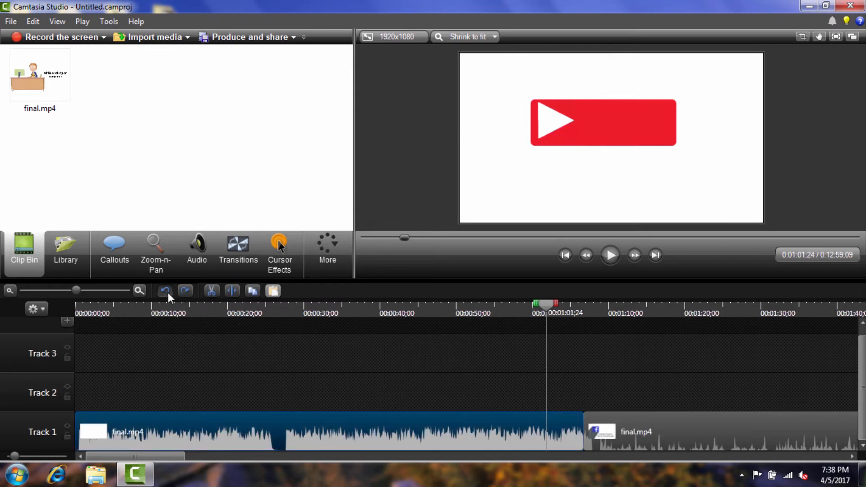
{"action": "left_click", "coordinate": [168, 292]}
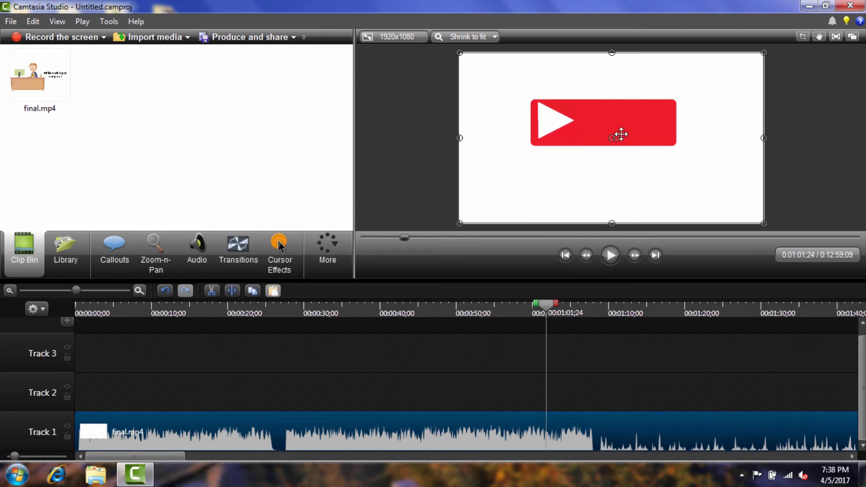
{"action": "left_click_drag", "start_coordinate": [619, 136], "coordinate": [522, 135]}
Play the final.mp4 clip briefly from 0:05:05;24 to check whether the rotation applies to the later part of the video
{"action": "left_click_drag", "start_coordinate": [123, 459], "coordinate": [384, 446]}
{"action": "left_click", "coordinate": [383, 302]}
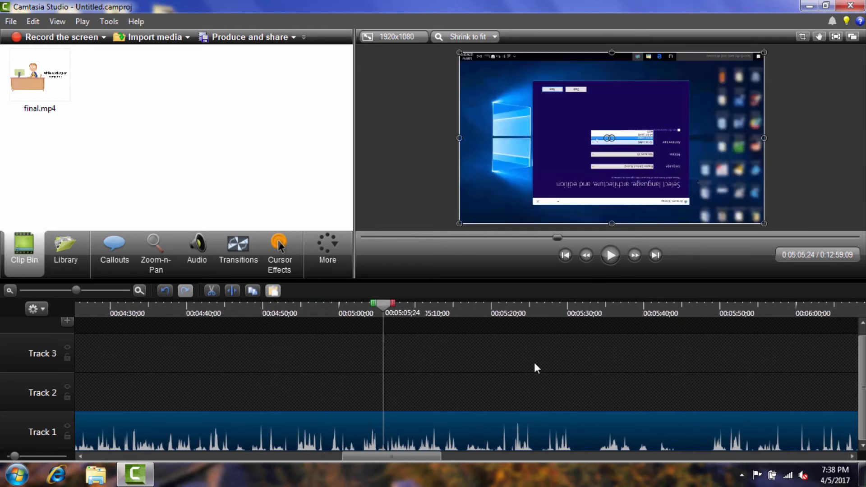
{"action": "left_click", "coordinate": [610, 255]}
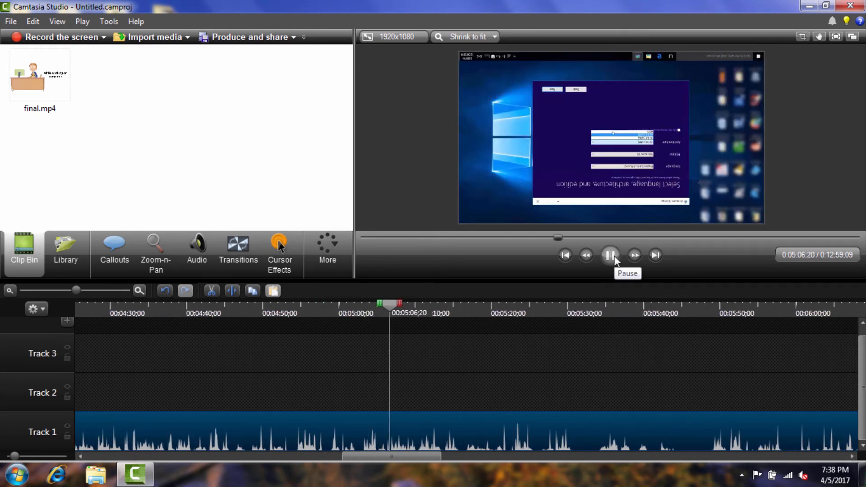
{"action": "left_click", "coordinate": [614, 256]}
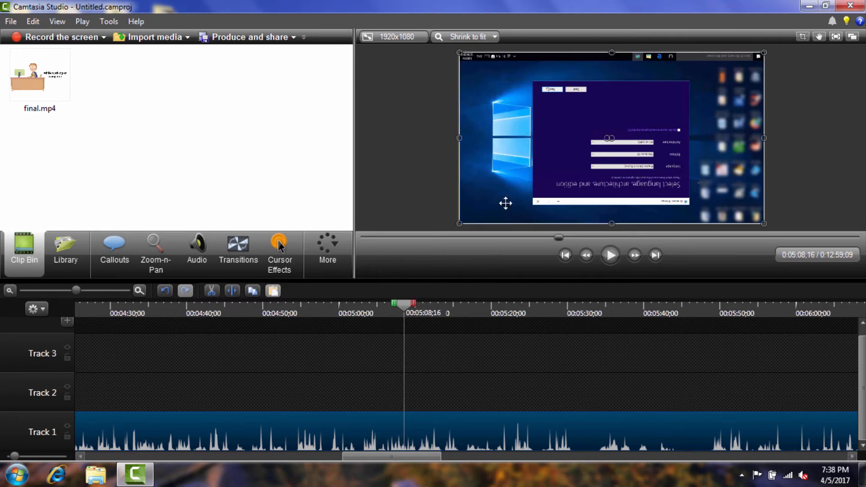
Rotate the final.mp4 picture by 180 degrees back to its upright orientation
{"action": "left_click", "coordinate": [510, 189]}
{"action": "left_click_drag", "start_coordinate": [607, 138], "coordinate": [754, 132]}
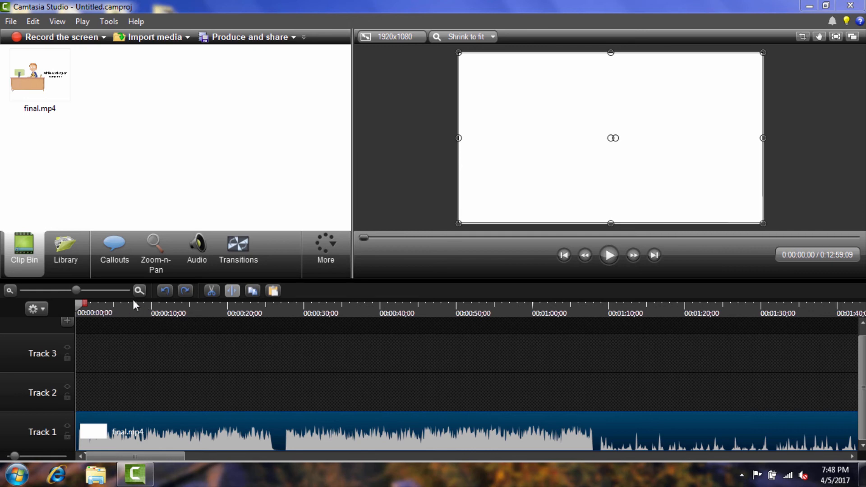
Select the opening section of final.mp4 from the start to 0:00:15;17 and cut it from the timeline
{"action": "left_click_drag", "start_coordinate": [88, 308], "coordinate": [199, 310]}
{"action": "left_click", "coordinate": [213, 291]}
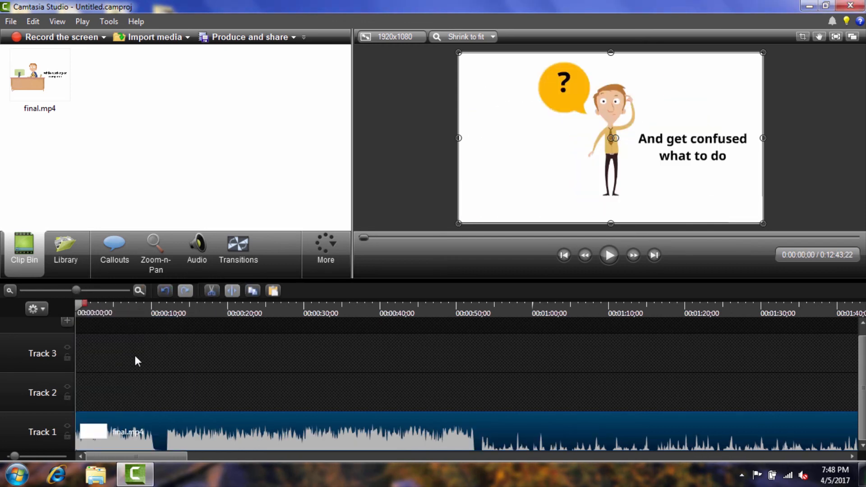
Undo and redo the cut of final.mp4's opening section two times, ending with the cut applied
{"action": "left_click", "coordinate": [165, 295]}
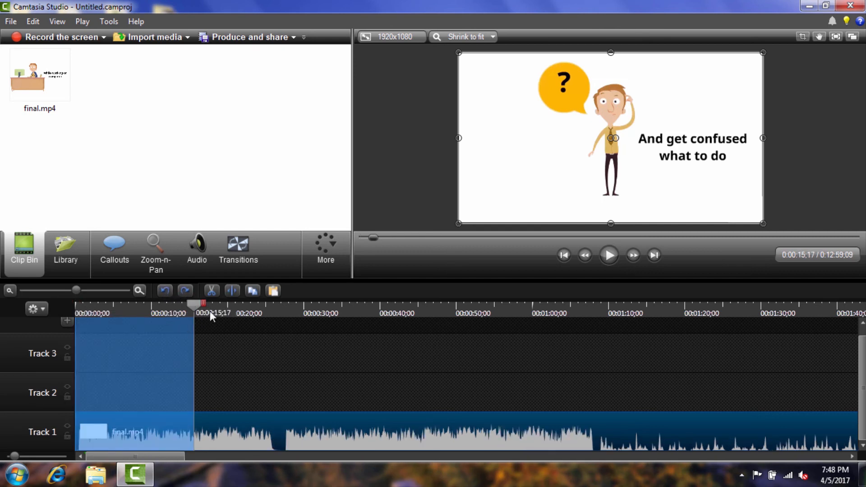
{"action": "left_click", "coordinate": [186, 291]}
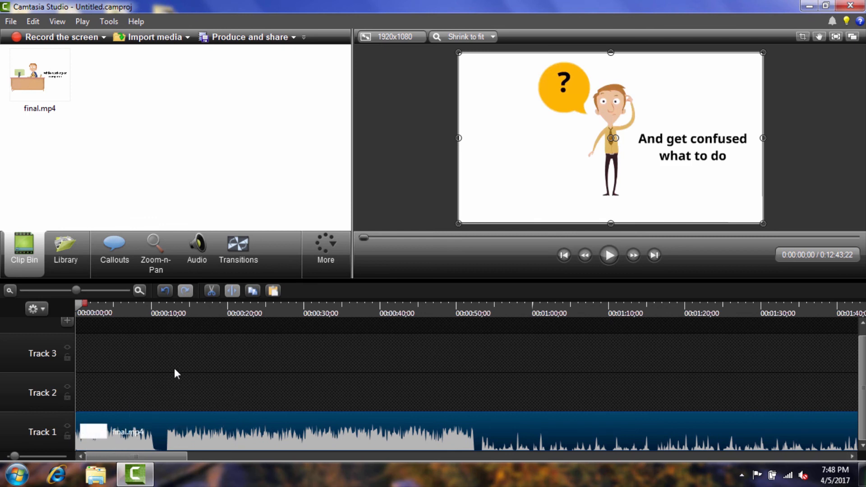
{"action": "key", "text": "ctrl+z"}
{"action": "key", "text": "ctrl+y"}
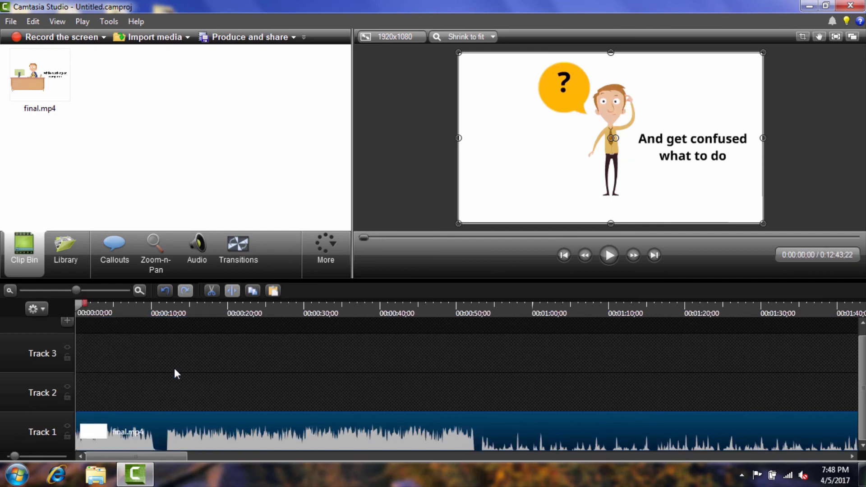